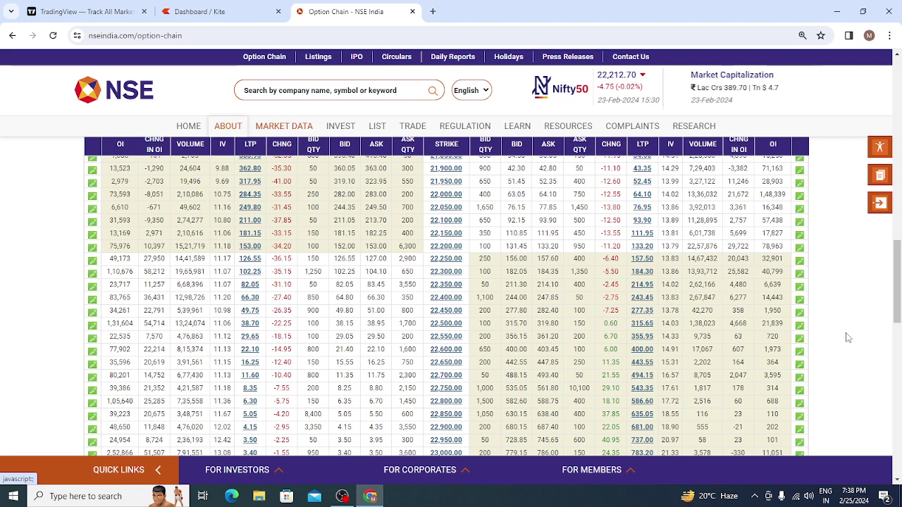
- Switch to Kite and remove NIFTY FEB 22350 CE from the watchlist
left_click(229, 6)
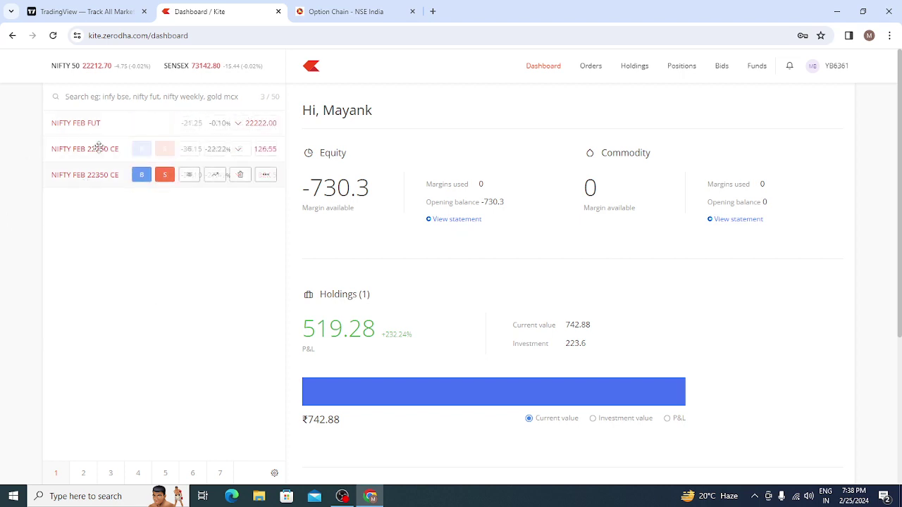
mouse_move(98, 130)
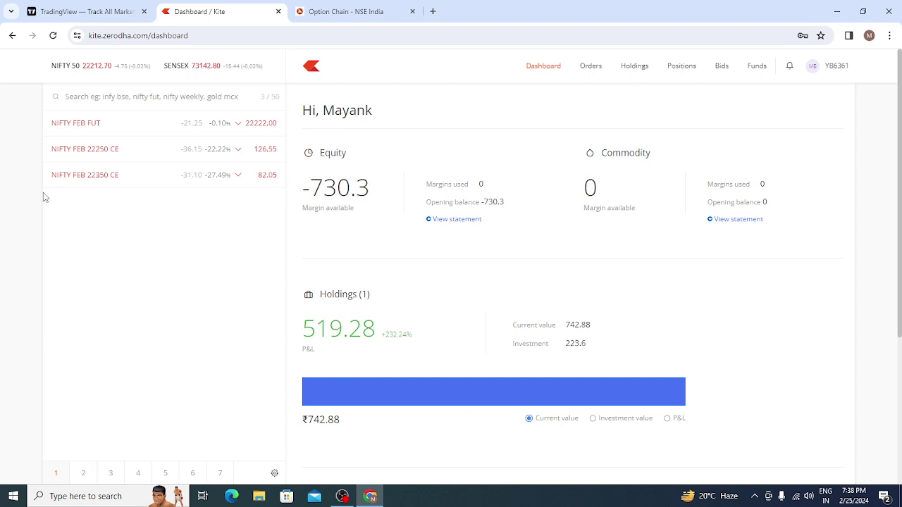
mouse_move(51, 166)
left_click(237, 175)
- Search for the Nifty 22300 call and add NIFTY FEB 22300 CE to the watchlist
left_click(163, 96)
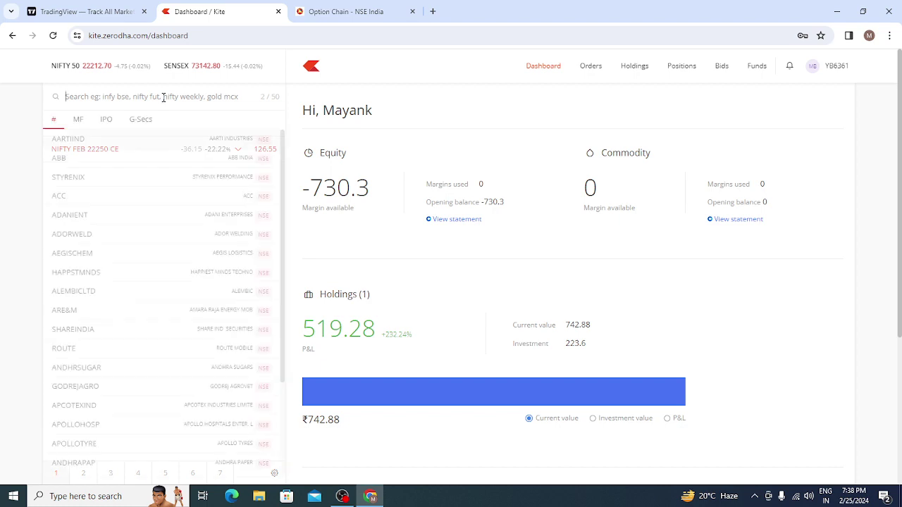
type("n")
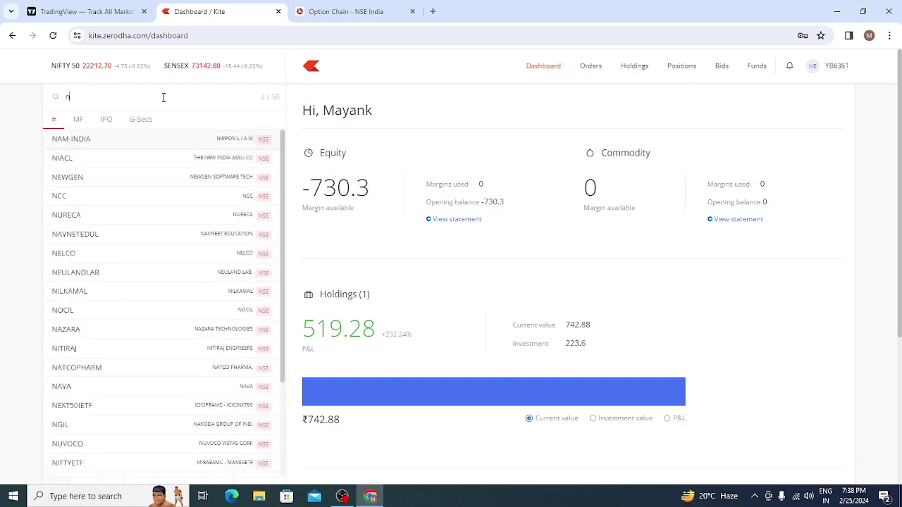
type("ifty 22300 ce")
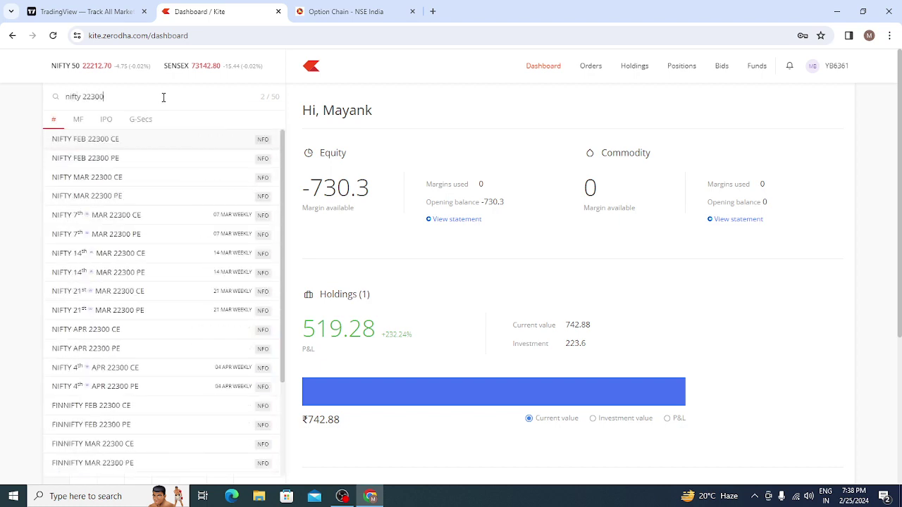
left_click(111, 141)
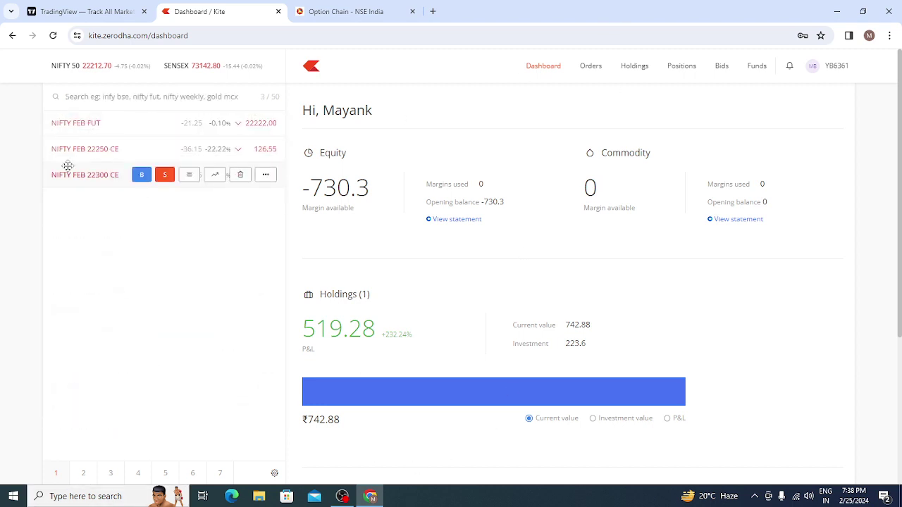
- Open the iex order basket and delete both instruments it contains
left_click(590, 67)
left_click(397, 99)
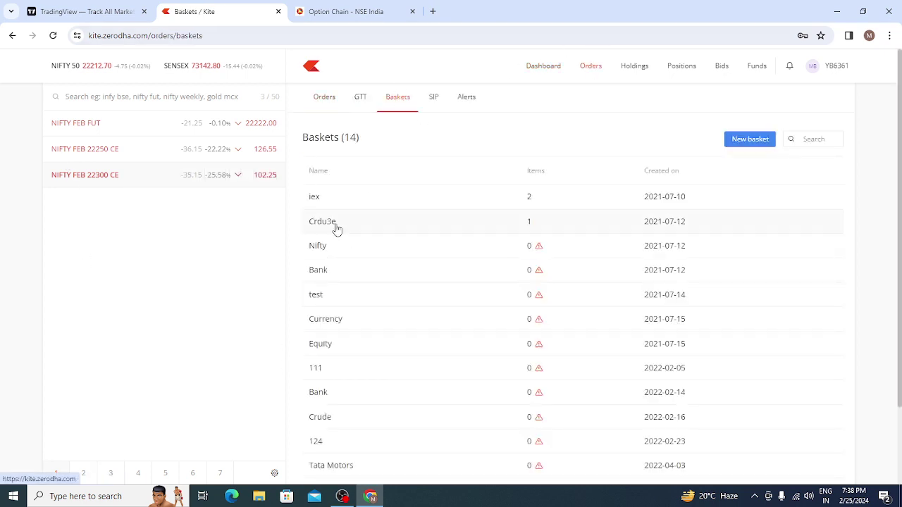
left_click(314, 196)
left_click(376, 234)
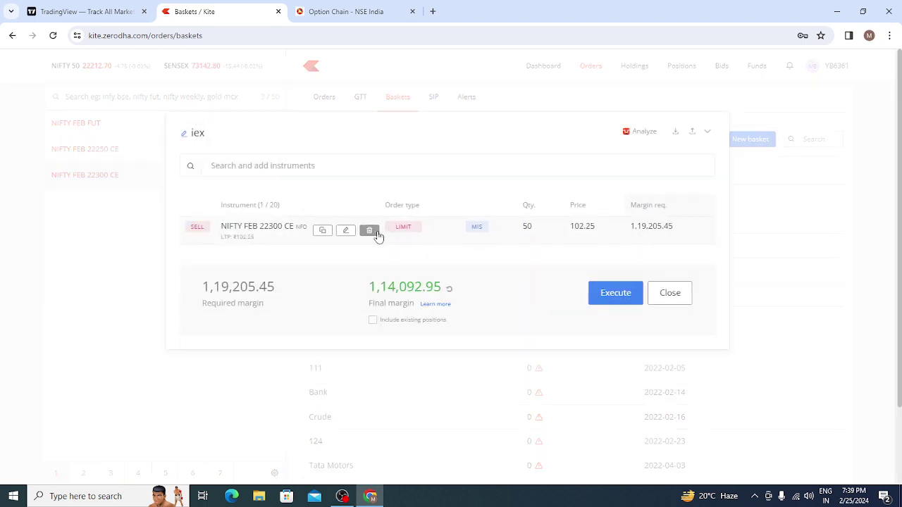
left_click(369, 233)
- Add a buy order for NIFTY FEB 22250 CE to the basket, intraday, quantity 50, limit price 126.55
left_click(277, 167)
type("n")
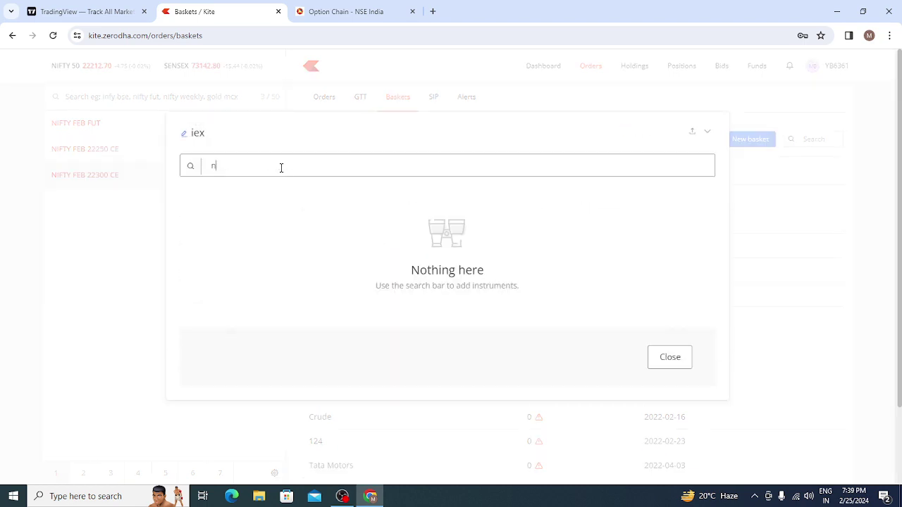
type("ifty 22250 ce")
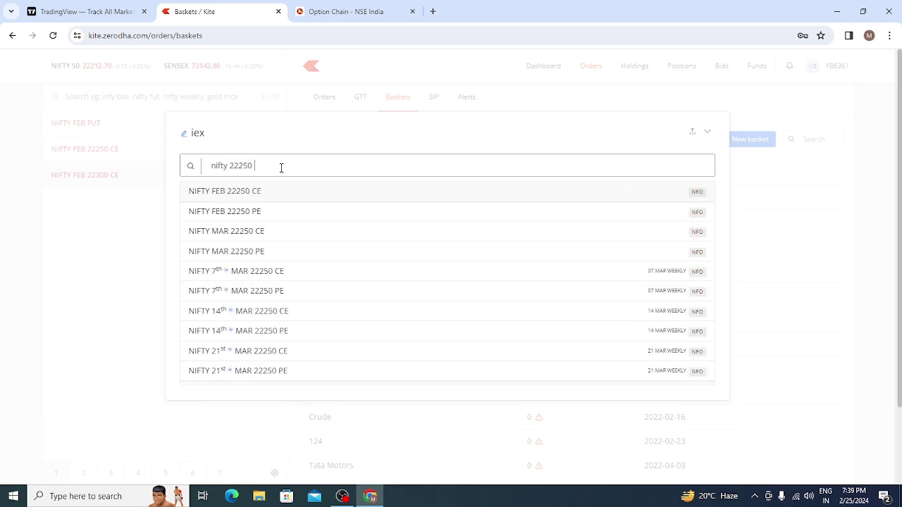
left_click(238, 198)
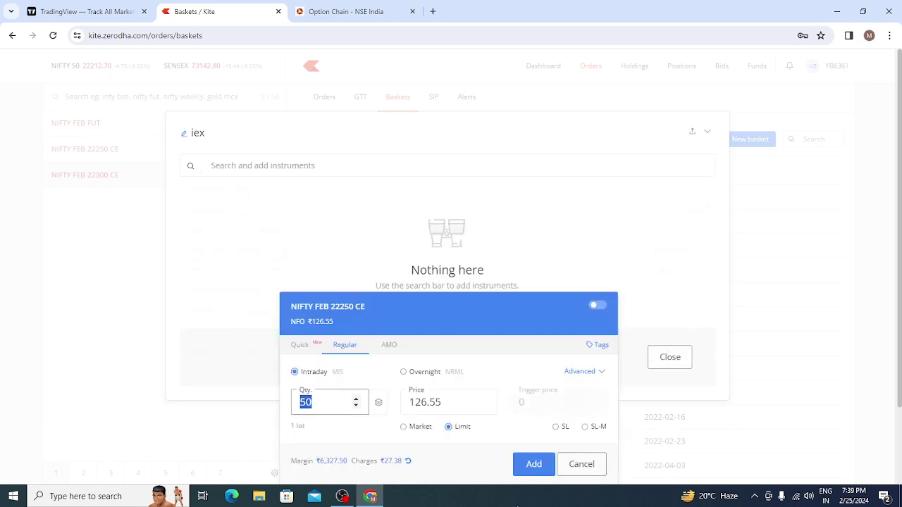
left_click(535, 471)
- Add a sell order for NIFTY FEB 22300 CE to the basket, intraday, quantity 50, limit price 102.25
left_click(290, 174)
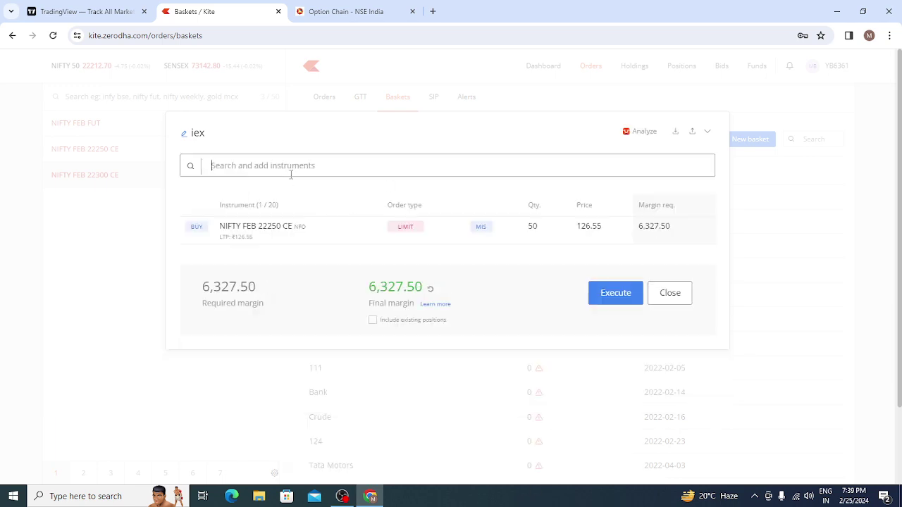
type("nifty 2230")
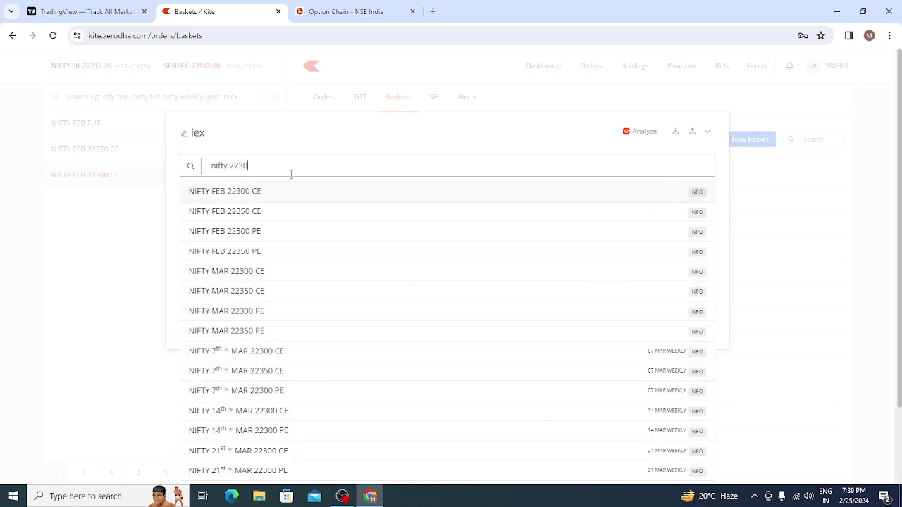
type("0c")
key("BackSpace")
type("ce")
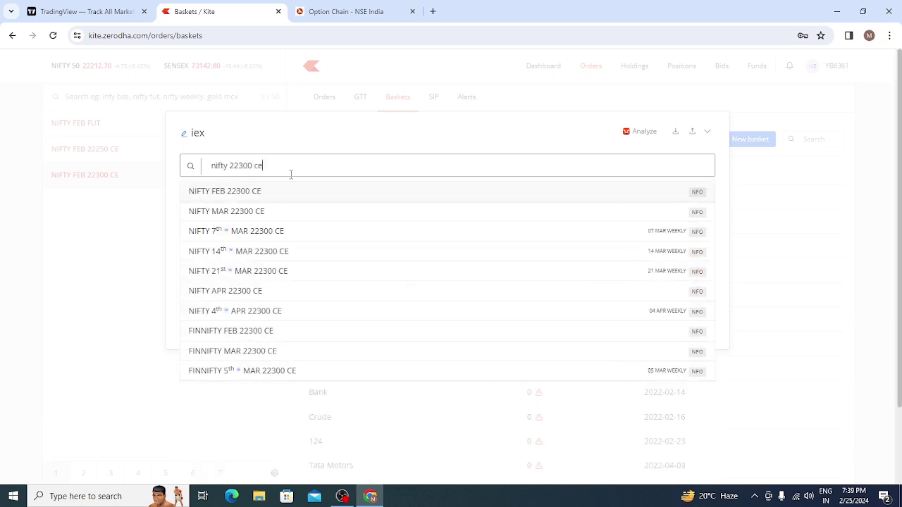
left_click(227, 192)
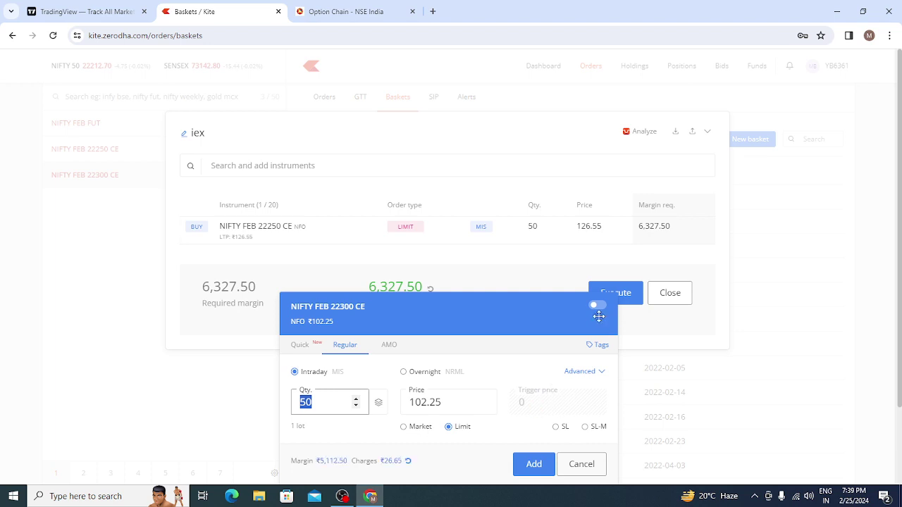
left_click(598, 307)
left_click(534, 464)
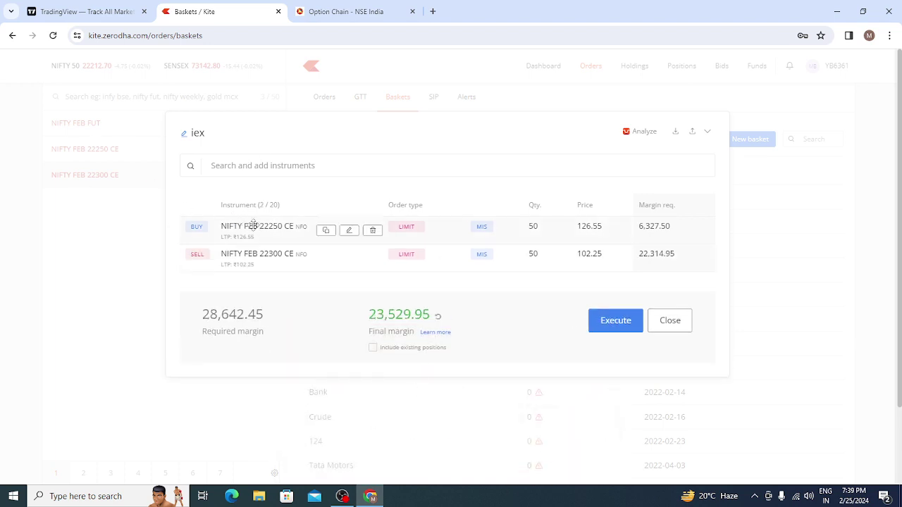
- Analyze the payoff of the 22250/22300 call spread and check its strikes in the NSE option chain
mouse_move(211, 263)
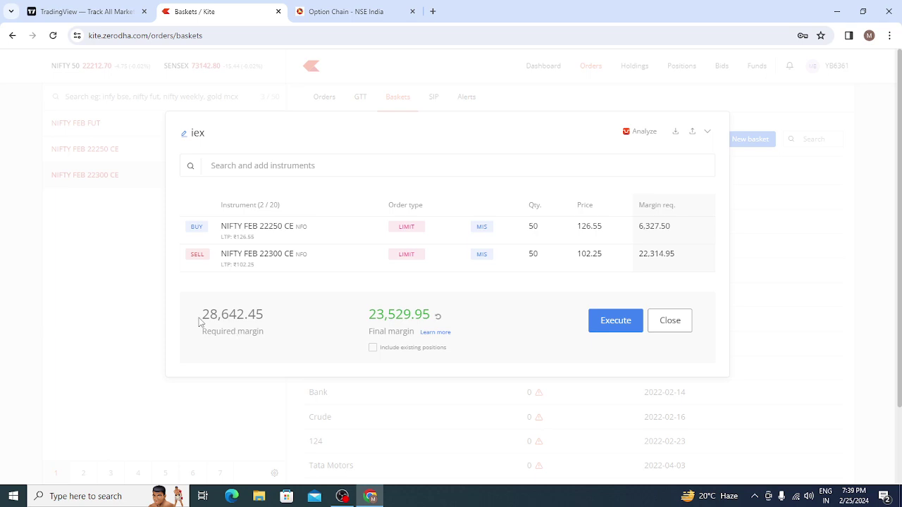
left_click(644, 133)
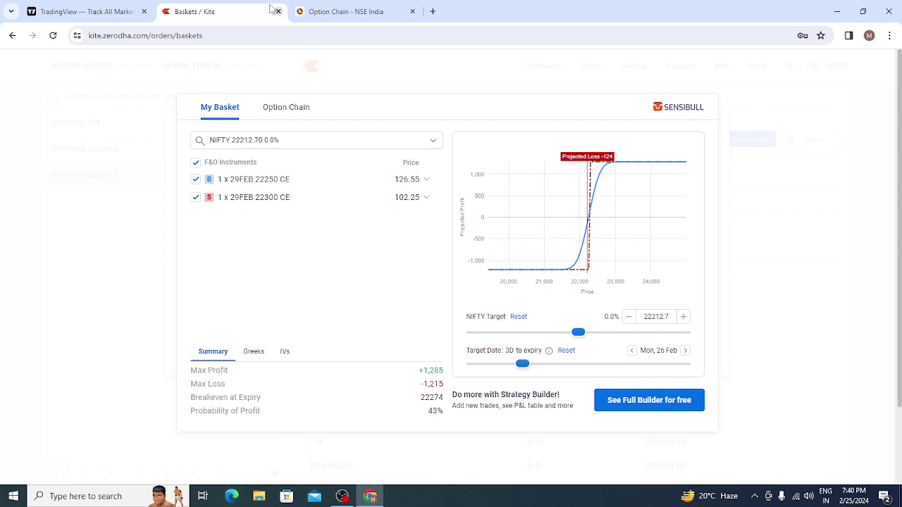
left_click(345, 9)
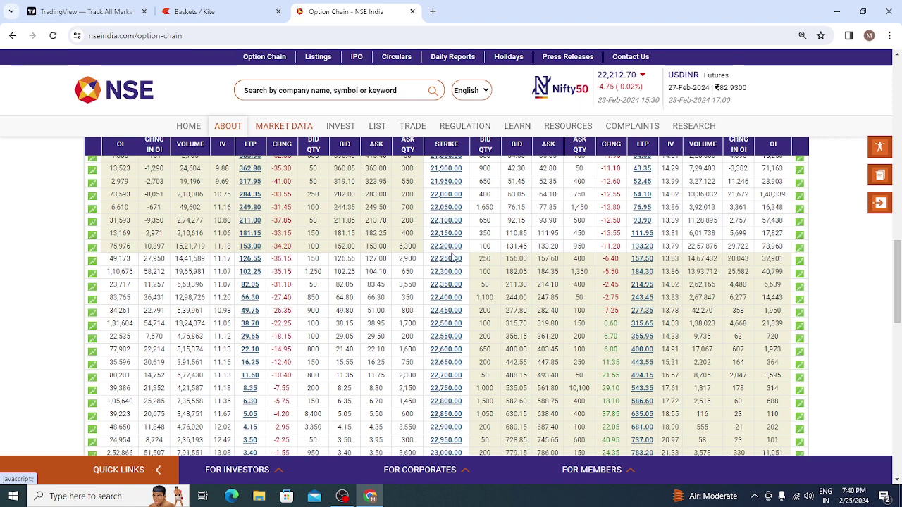
key("ctrl+shift+Tab")
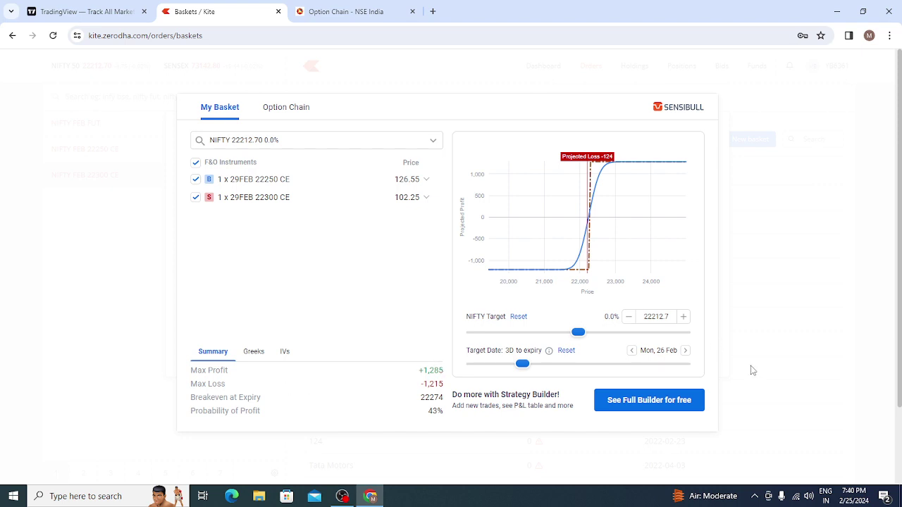
left_click(779, 373)
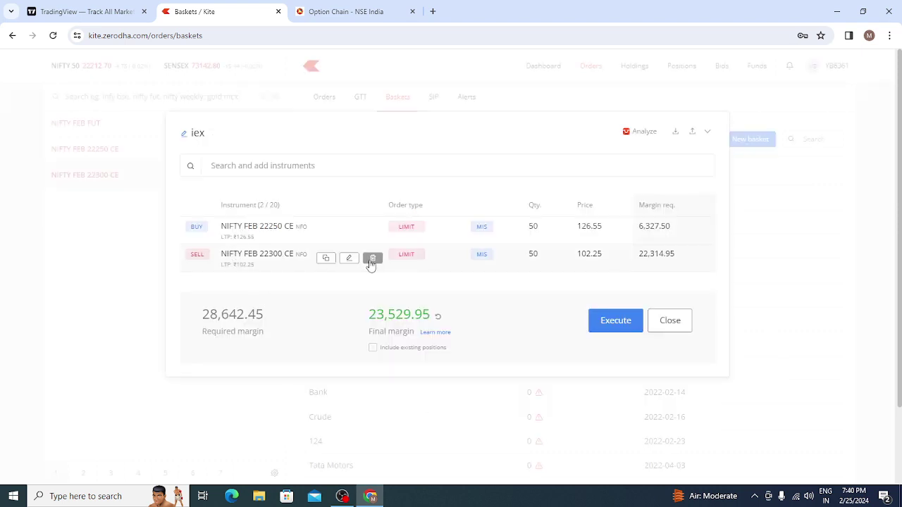
- Replace the basket's NIFTY FEB 22300 CE leg with a sell order for NIFTY FEB 22350 CE, intraday, quantity 50, limit price 82.05
left_click(372, 259)
left_click(258, 167)
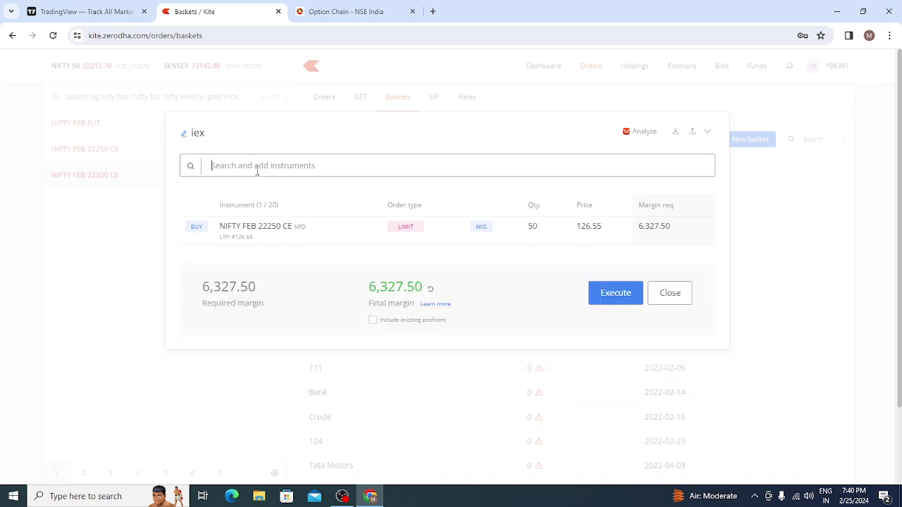
type("nifty ")
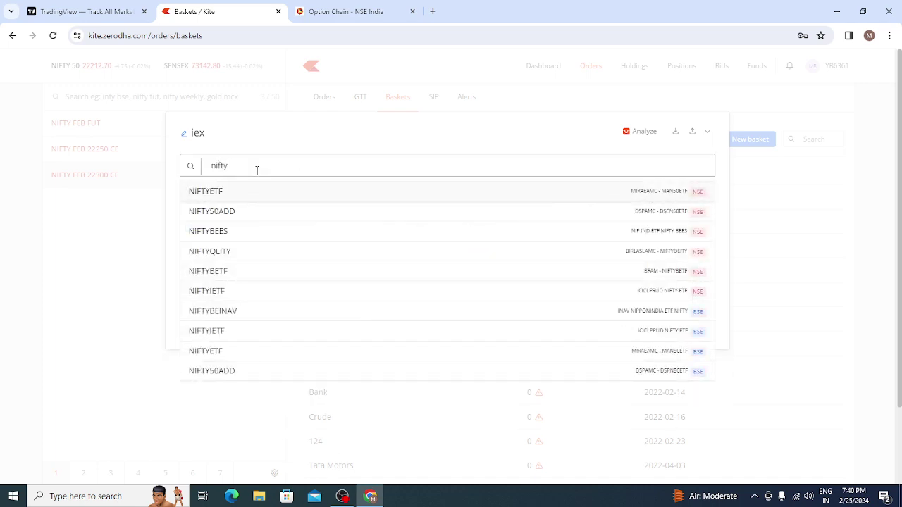
type("22350 ce")
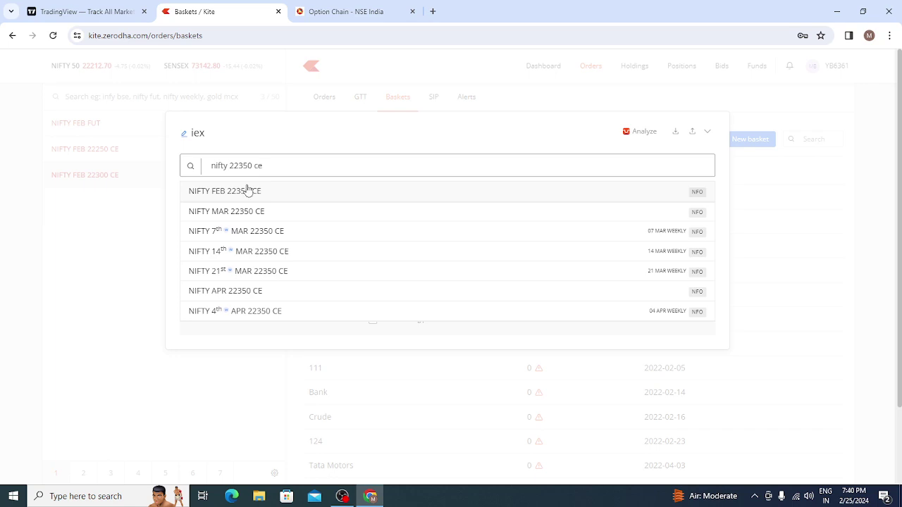
left_click(248, 190)
left_click(598, 307)
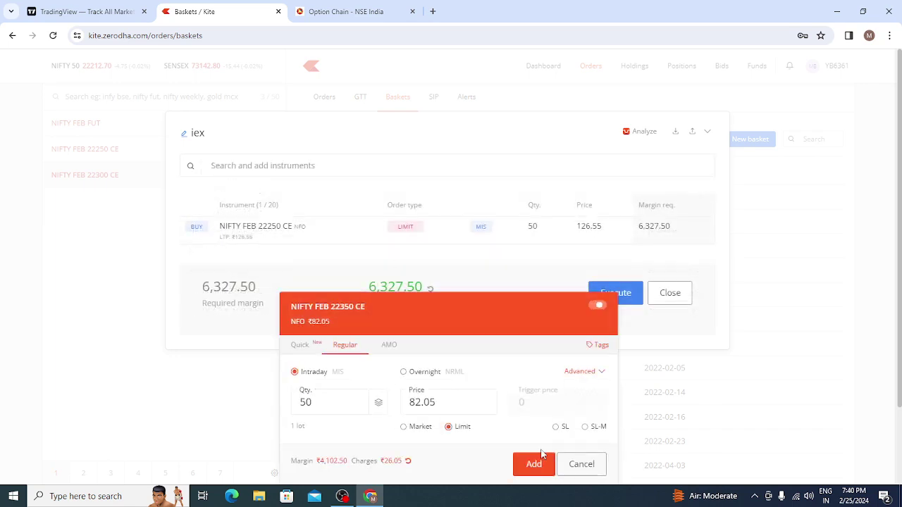
left_click(541, 460)
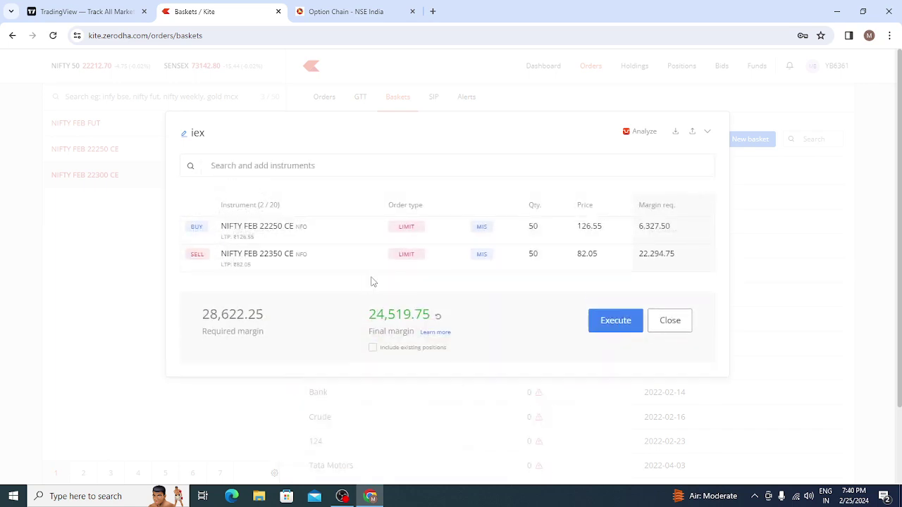
- Analyze the payoff of the 22250/22350 call spread, and close the basket
left_click(643, 133)
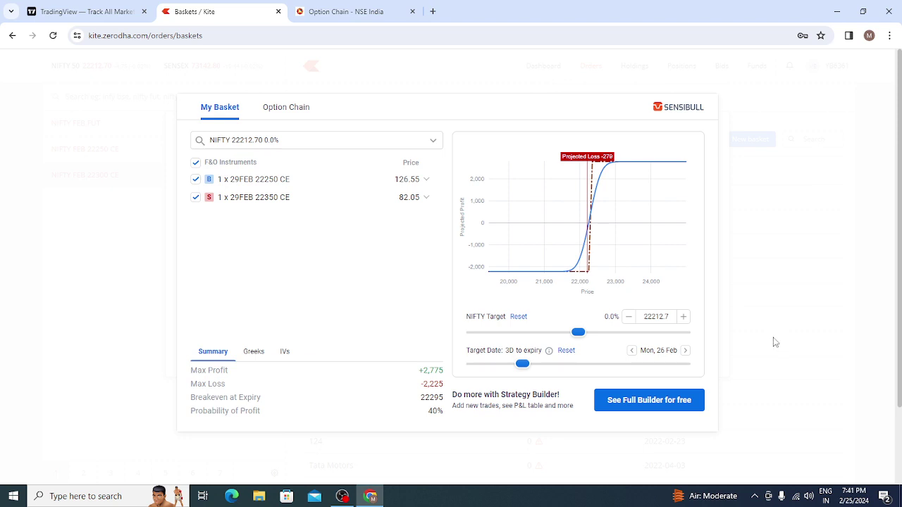
left_click(812, 326)
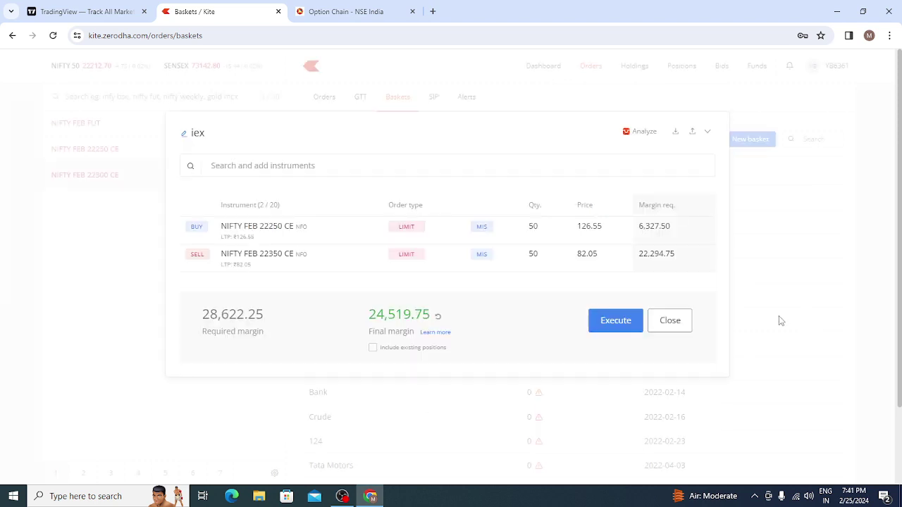
left_click(659, 328)
- Check the Nifty call prices around the 22,300 strike in the NSE option chain, and return to Kite
mouse_move(137, 181)
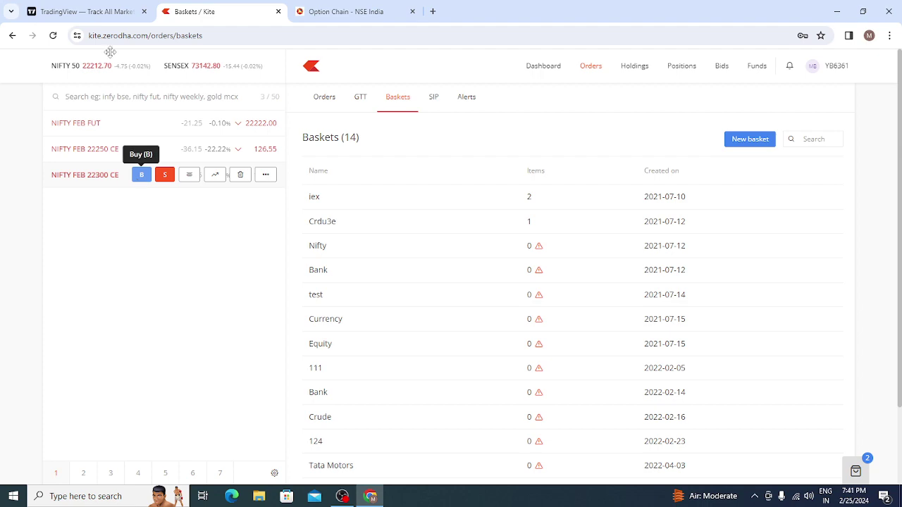
left_click(328, 10)
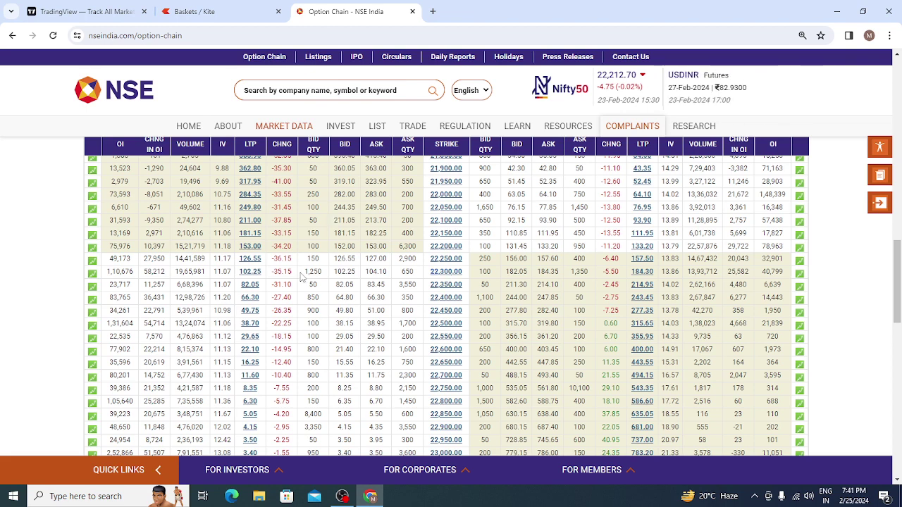
left_click(189, 10)
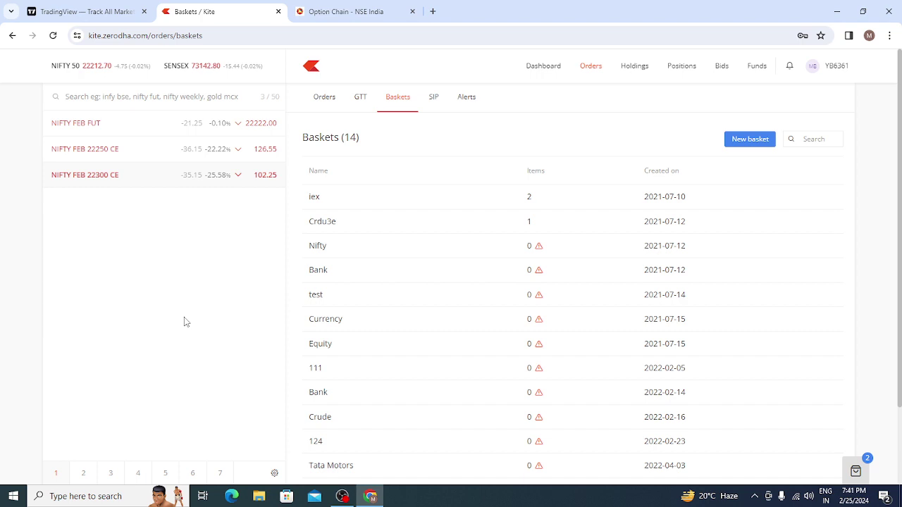
- Search for the Nifty 22350 options and add NIFTY FEB 22350 CE to the watchlist
left_click(122, 98)
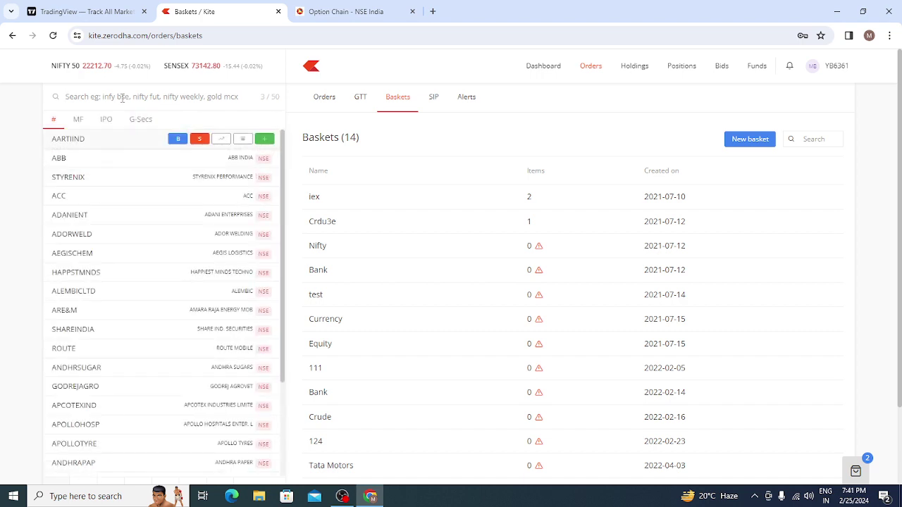
type("nify")
key("BackSpace")
key("BackSpace")
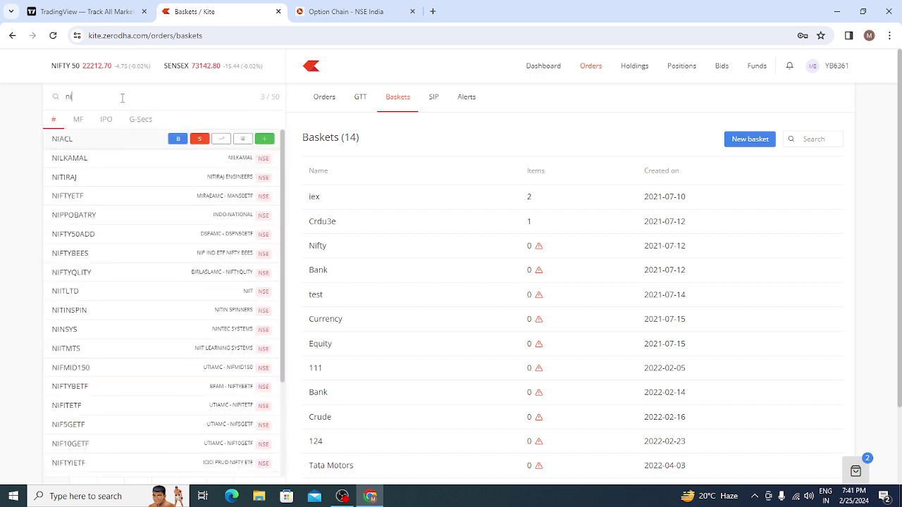
type("fty 22350")
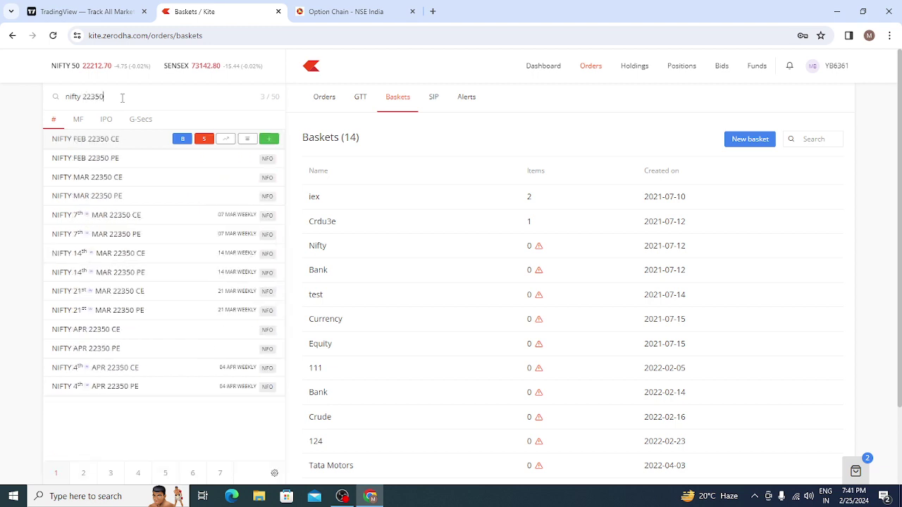
left_click(98, 141)
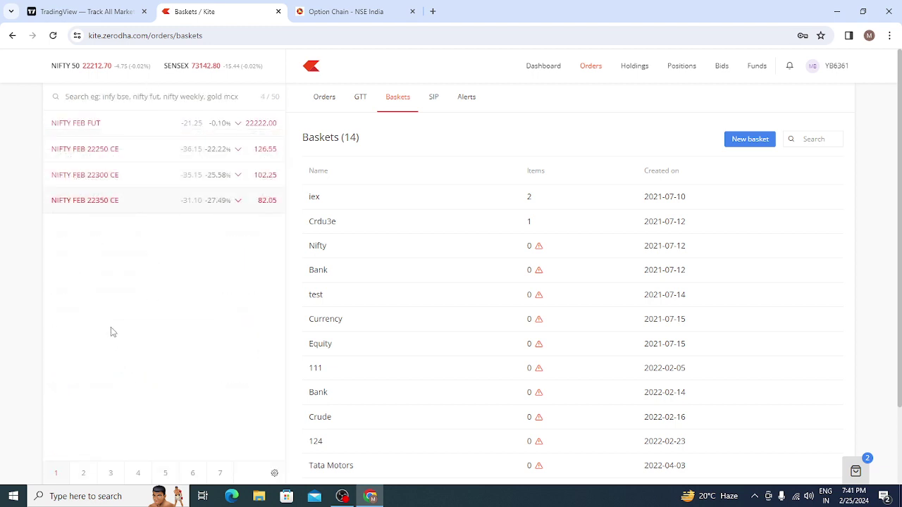
mouse_move(244, 158)
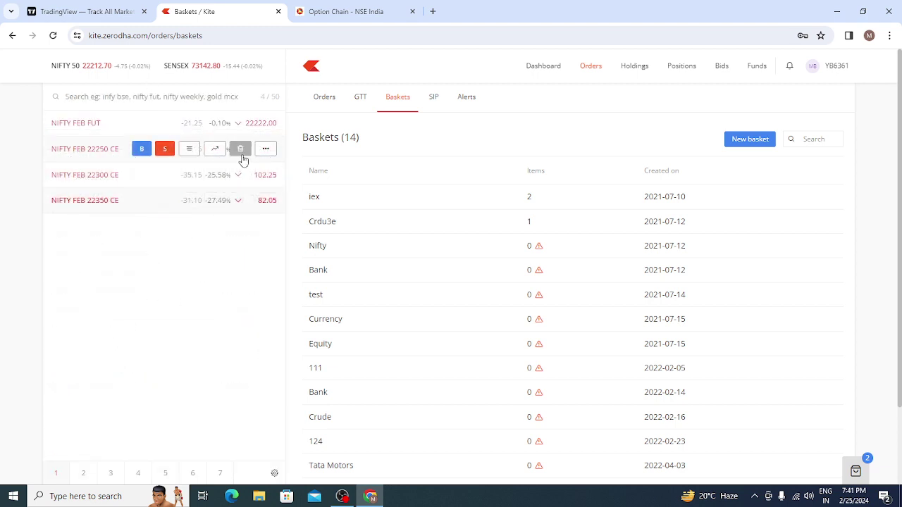
mouse_move(95, 177)
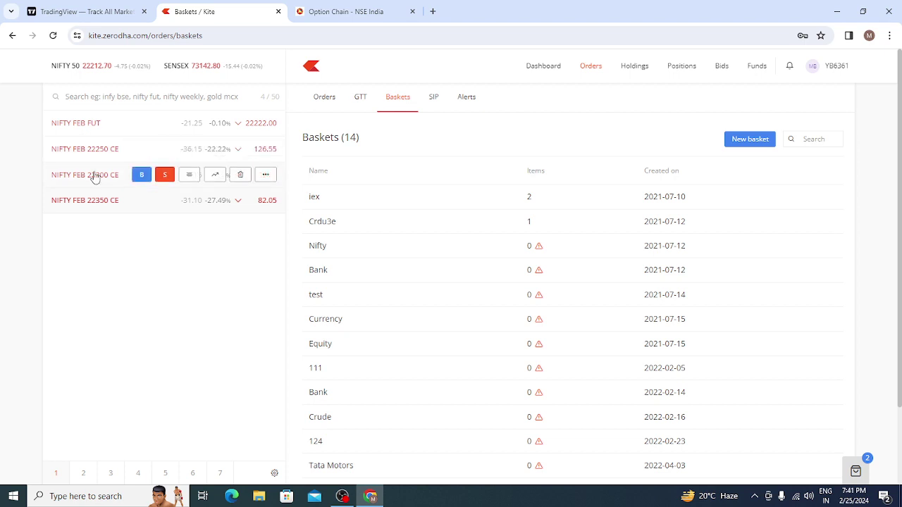
mouse_move(100, 203)
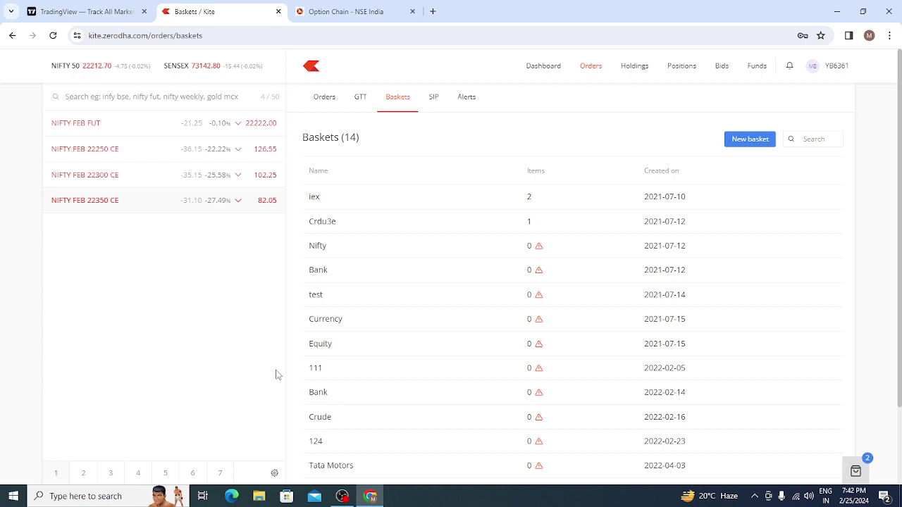
mouse_move(101, 156)
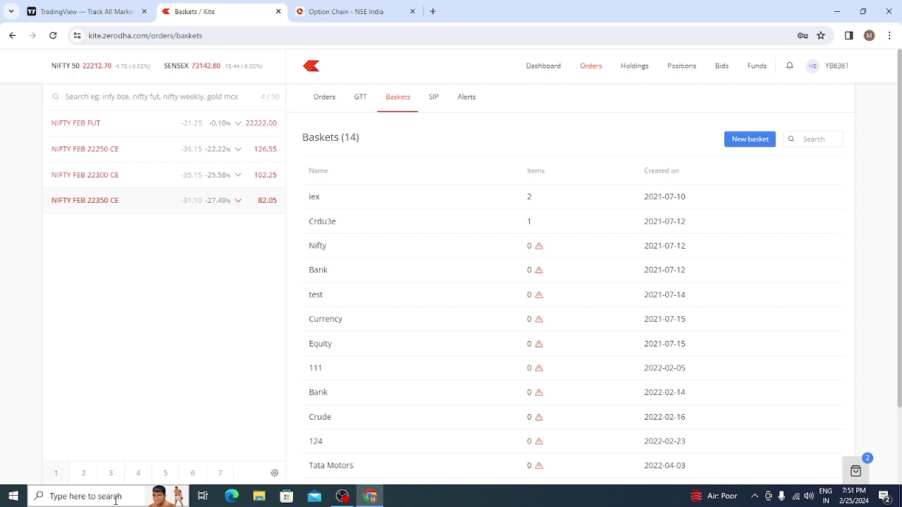
left_click(333, 11)
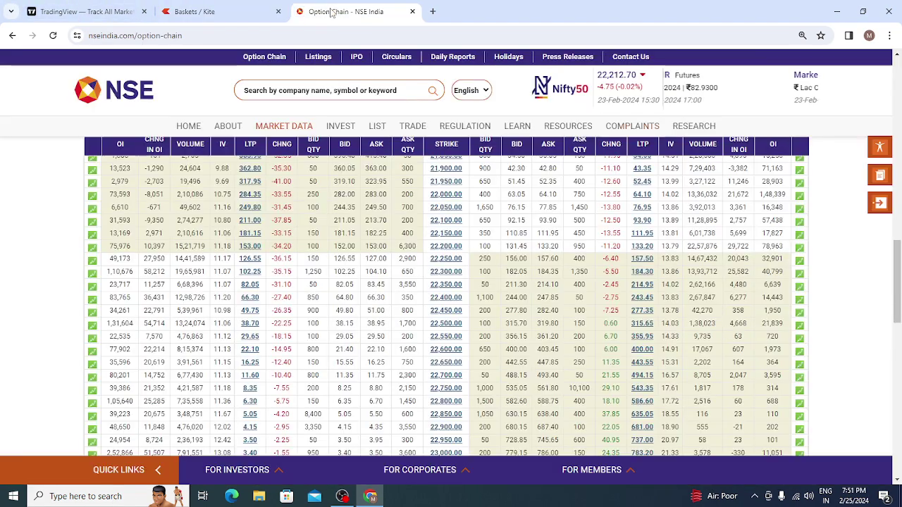
left_click(219, 11)
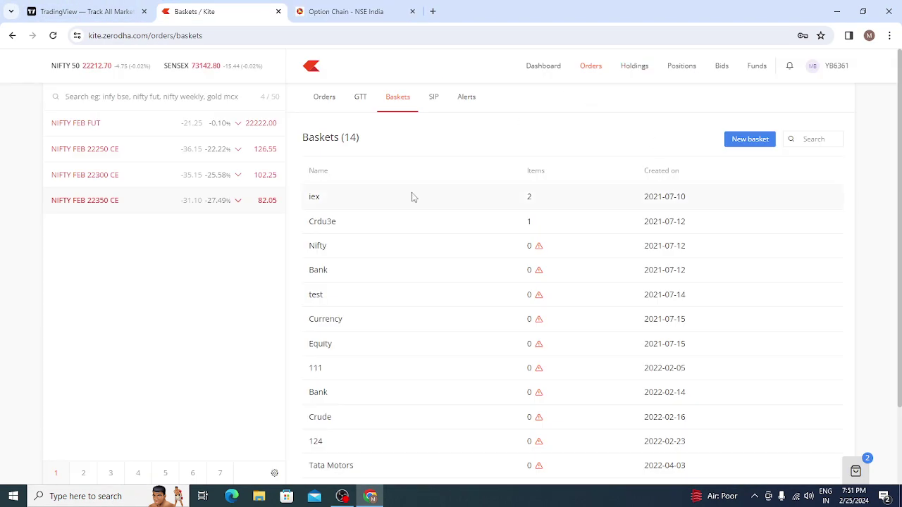
- Replace the iex basket's NIFTY FEB 22350 CE leg with a sell order for NIFTY FEB 22300 CE, intraday, quantity 50, limit price 102.25
left_click(317, 201)
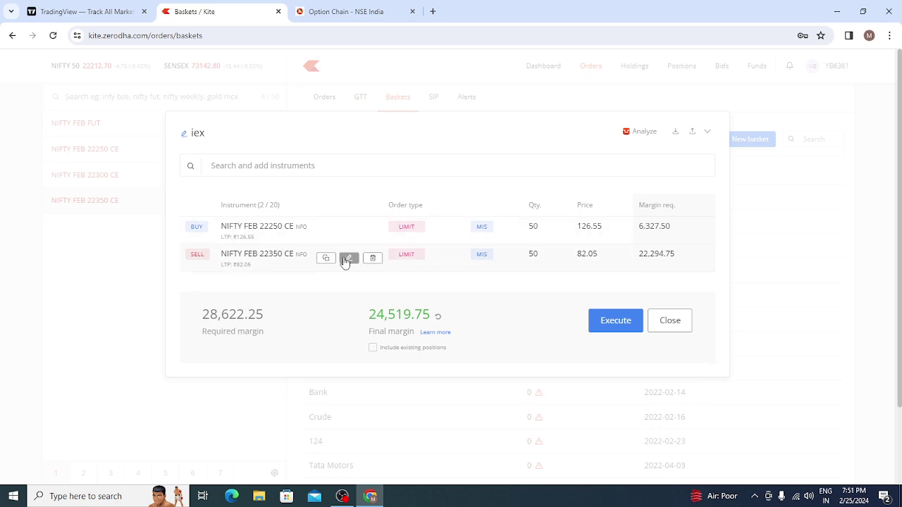
left_click(373, 258)
left_click(283, 173)
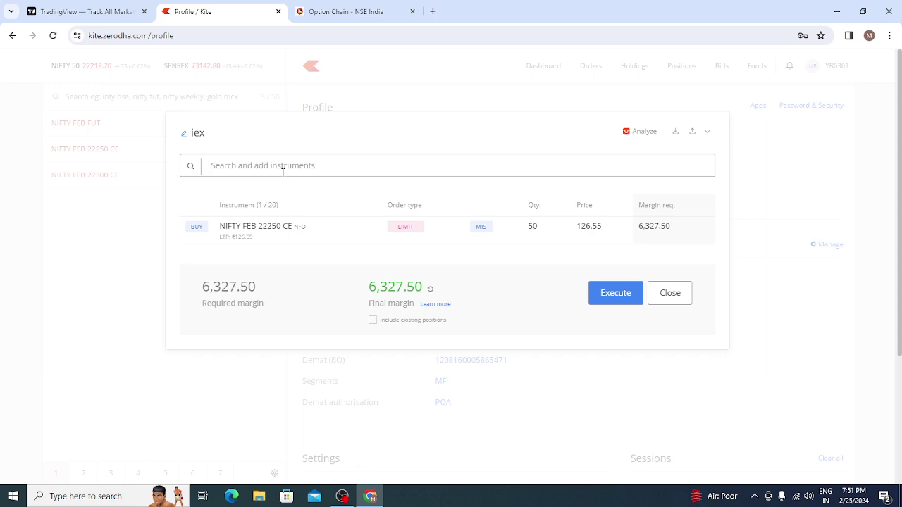
type("nifty 22300")
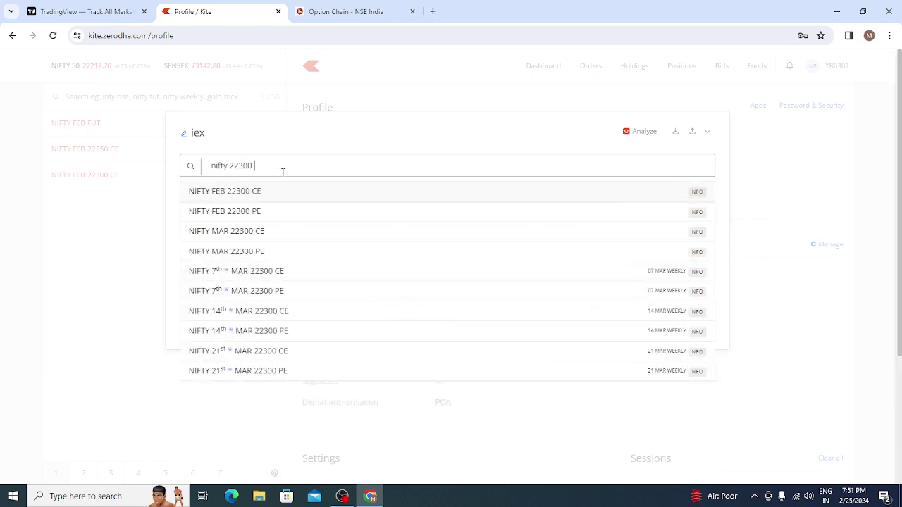
type(" ce")
left_click(236, 197)
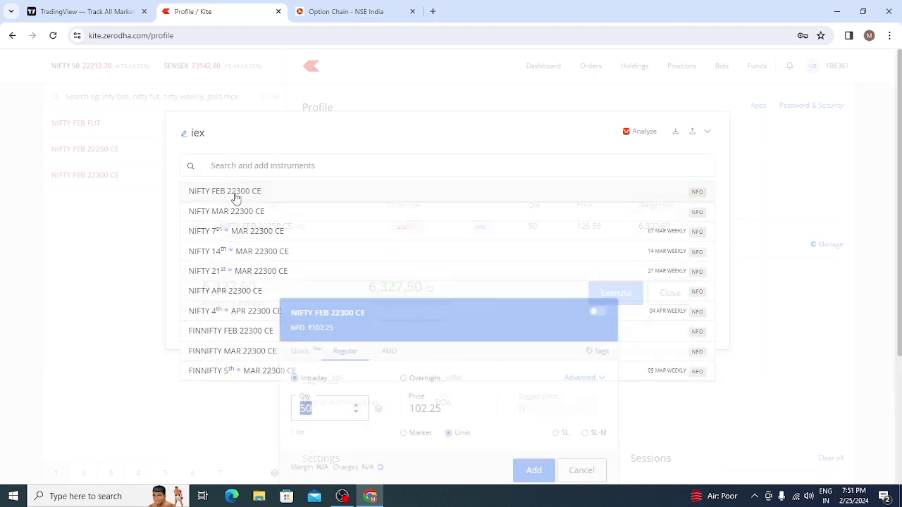
left_click(596, 308)
left_click(533, 468)
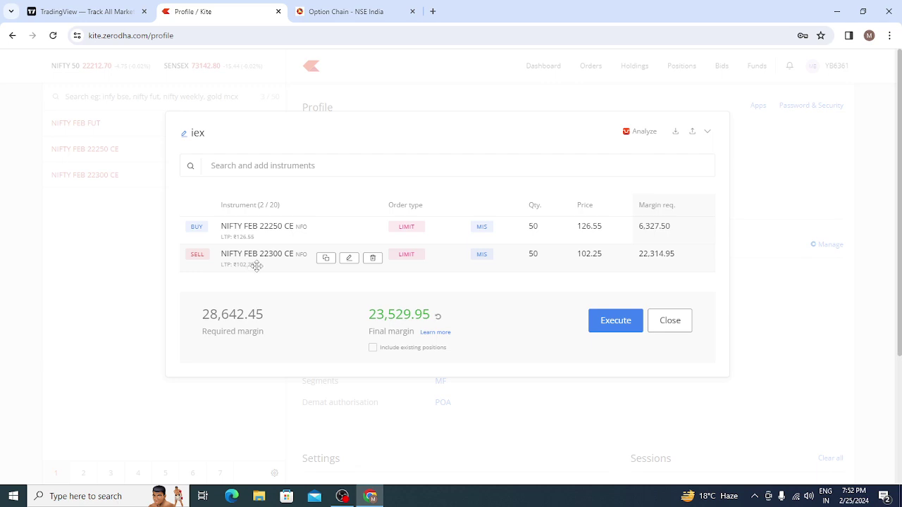
- Set the quantity of the NIFTY FEB 22300 CE sell leg to 100
left_click(346, 263)
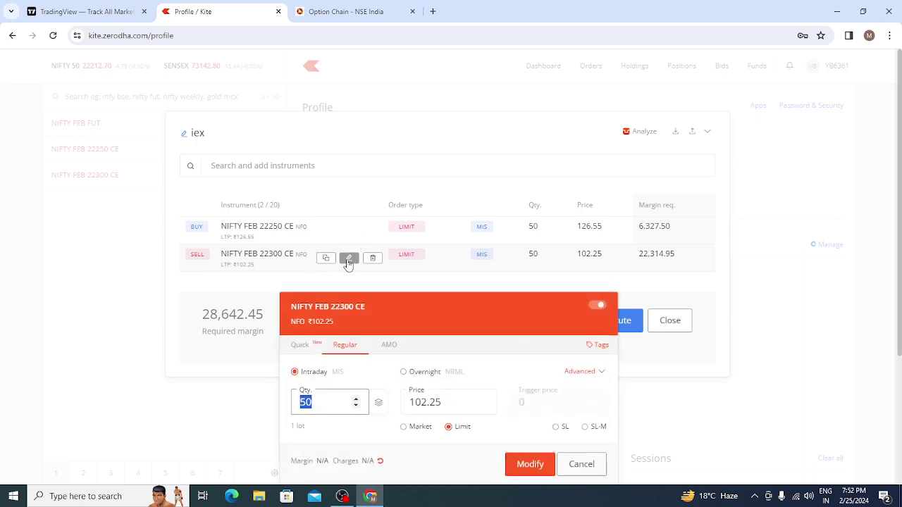
type("100")
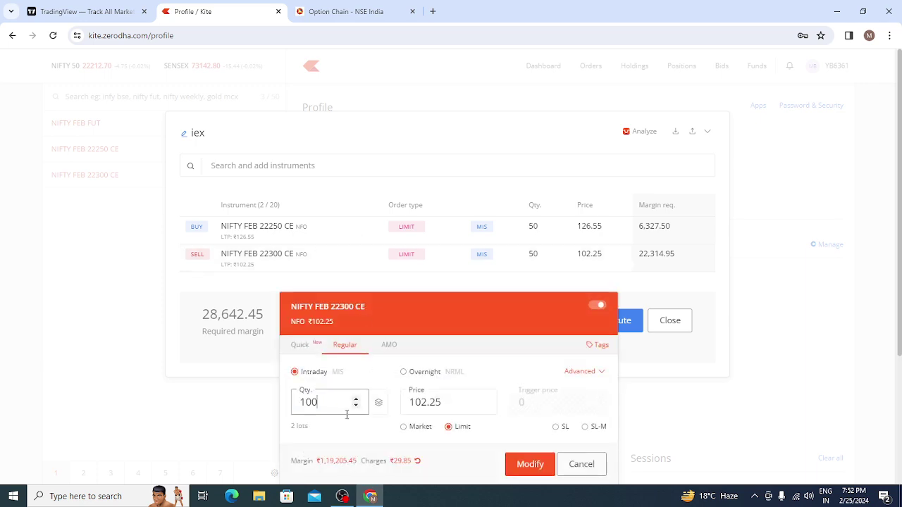
left_click(532, 466)
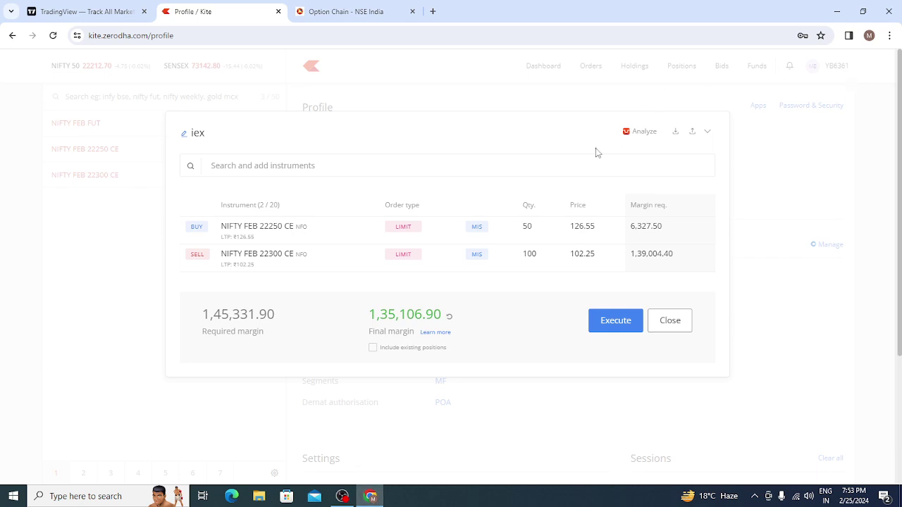
- Analyze the payoff of the basket with one bought 22250 call and two sold 22300 calls, and leave the basket for the dashboard
left_click(639, 136)
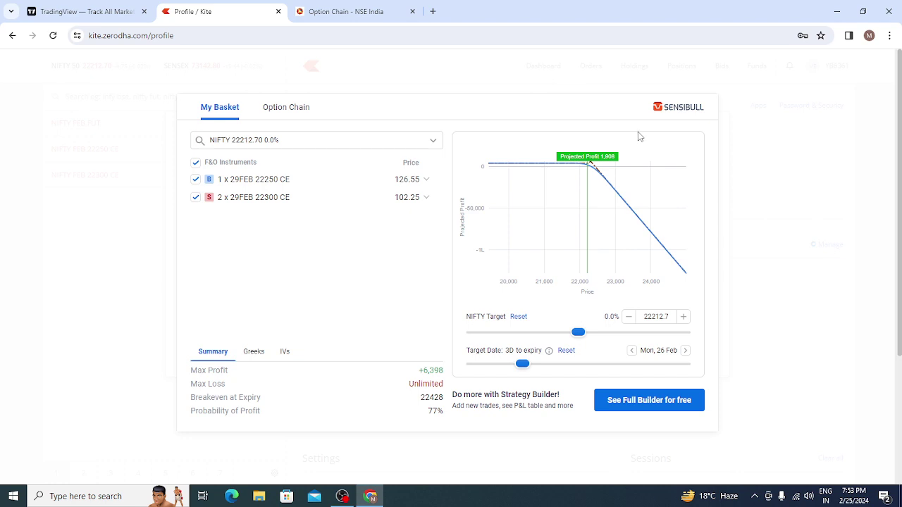
mouse_move(586, 199)
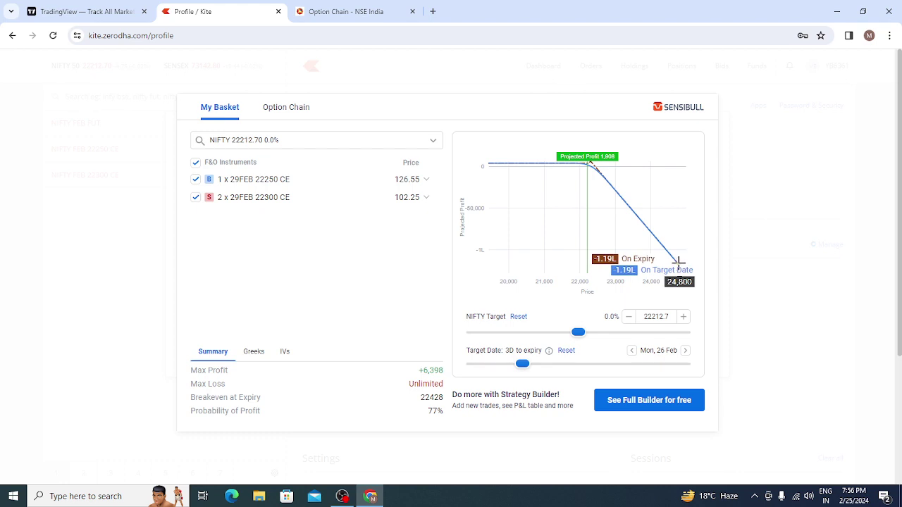
left_click(795, 369)
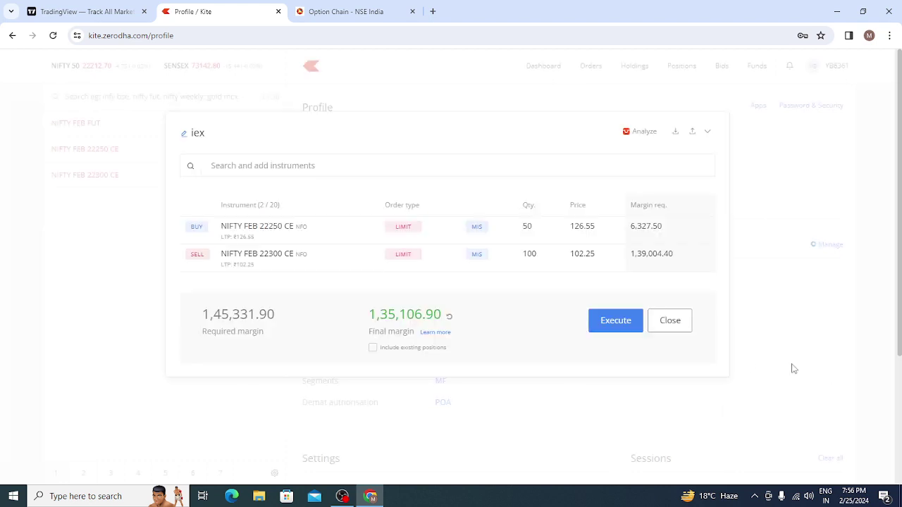
left_click(669, 329)
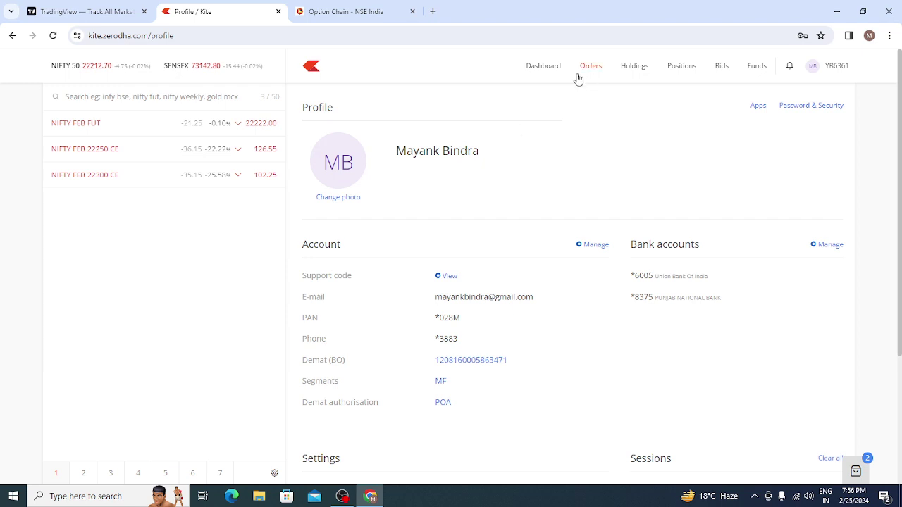
left_click(549, 69)
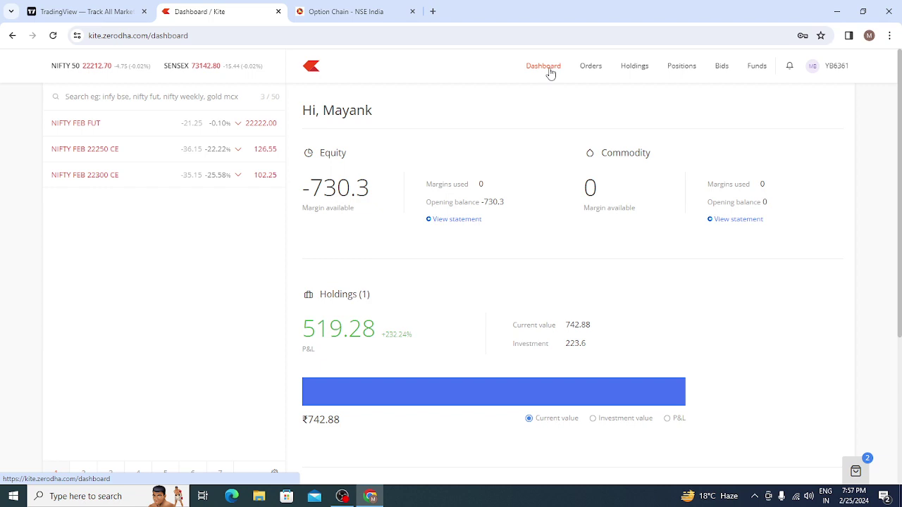
- Switch to the NSE option chain and examine the Nifty call prices from the 22,250 strike upward for the 28-Mar-2024 expiry
left_click(345, 12)
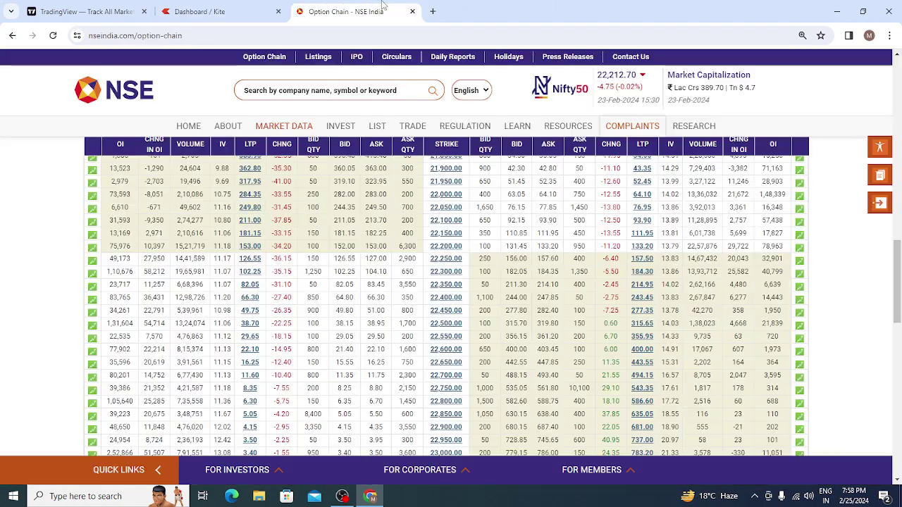
scroll(416, 275, "up", 10)
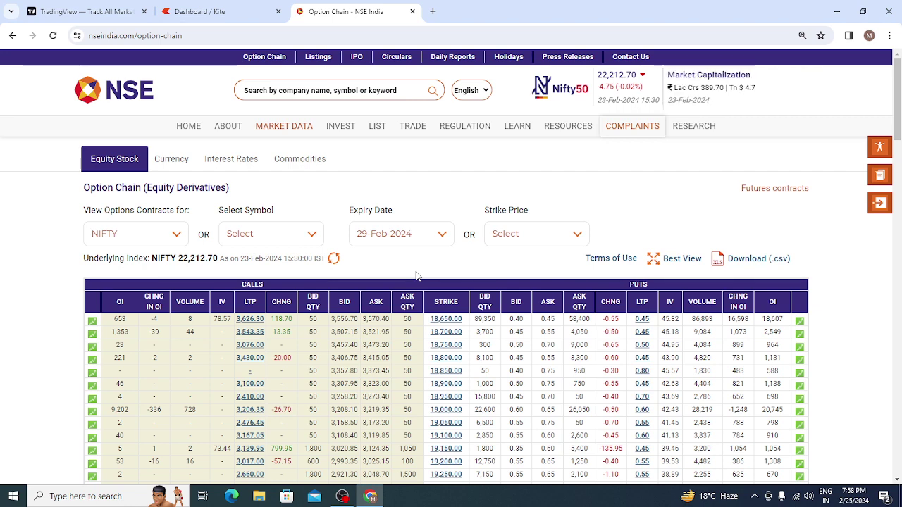
left_click(411, 241)
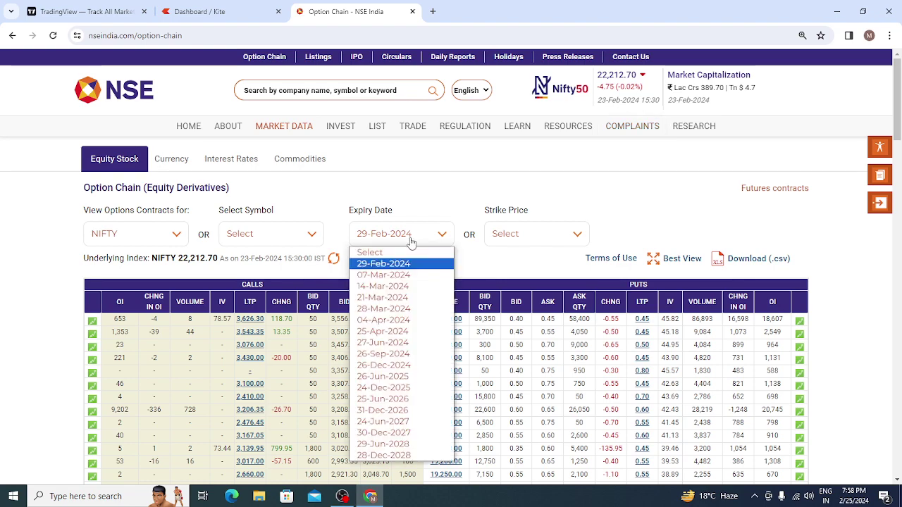
left_click(384, 309)
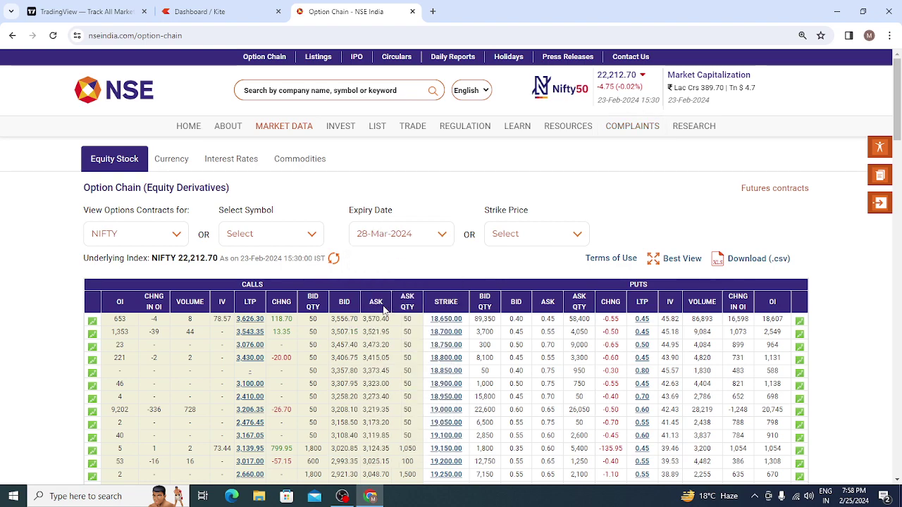
scroll(724, 393, "down", 14)
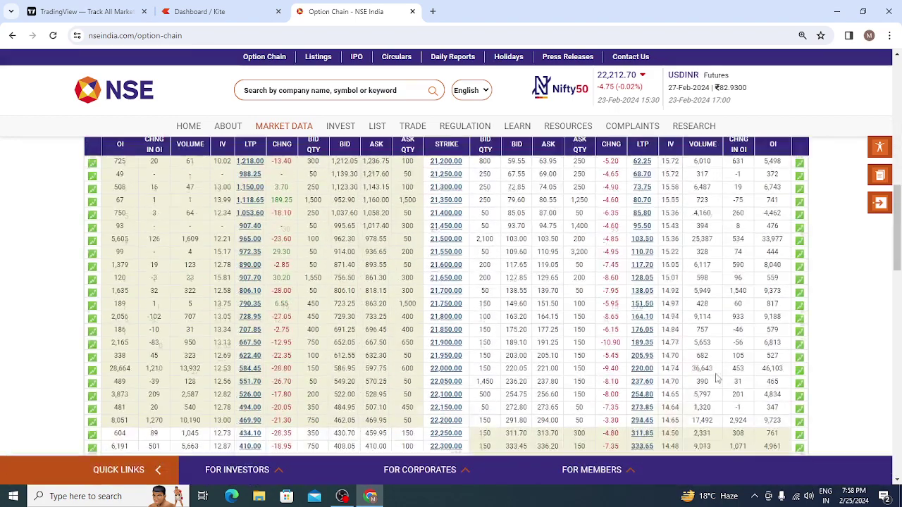
scroll(747, 373, "up", 2)
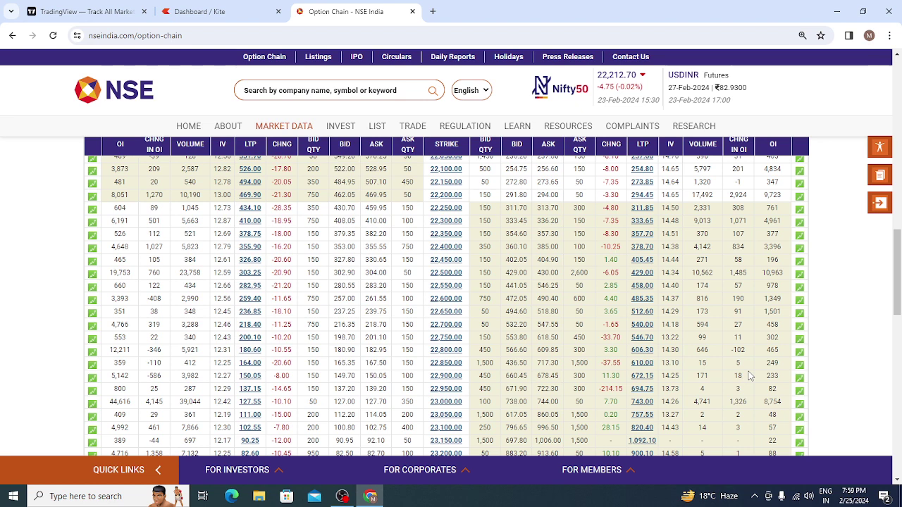
- Return to Kite and delete both February call legs from the iex basket
left_click(170, 6)
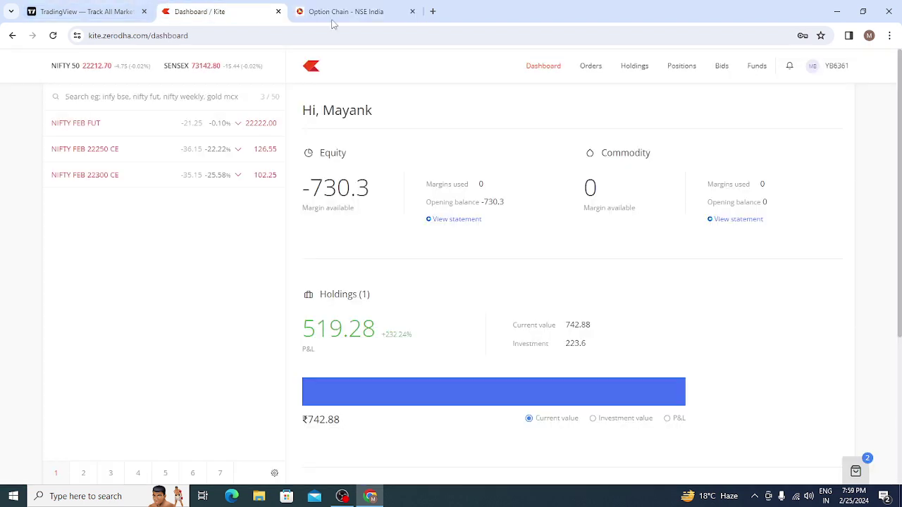
left_click(590, 66)
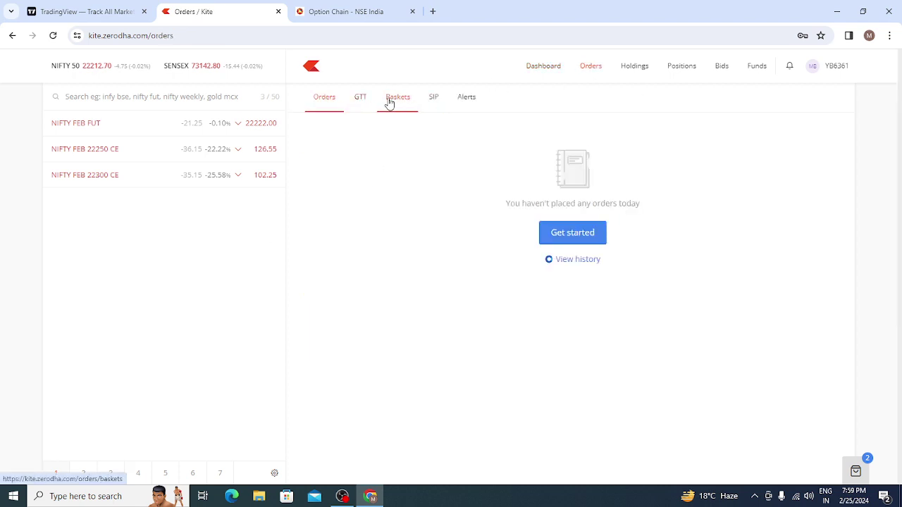
left_click(389, 103)
left_click(310, 197)
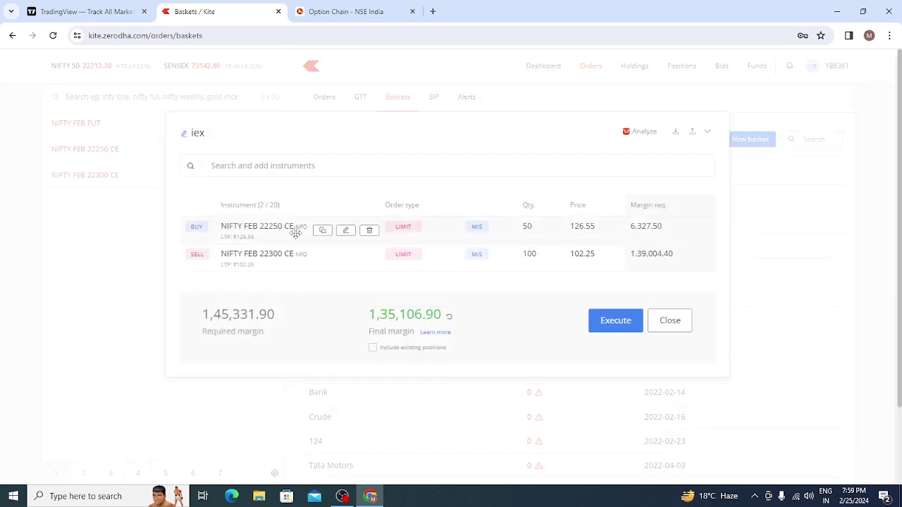
left_click(369, 231)
left_click(369, 230)
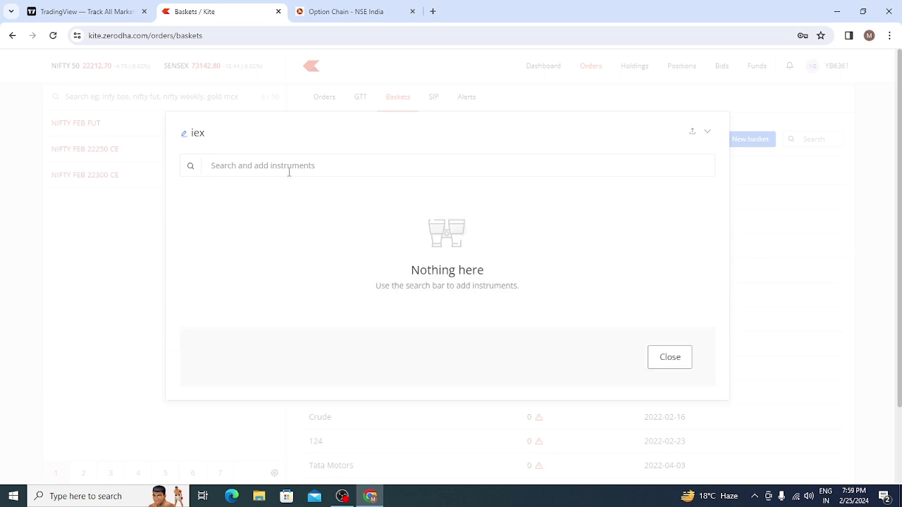
- Add a buy order for NIFTY MAR 22250 CE to the basket, intraday, quantity 50, limit price 434.1
left_click(289, 172)
type("nifty ")
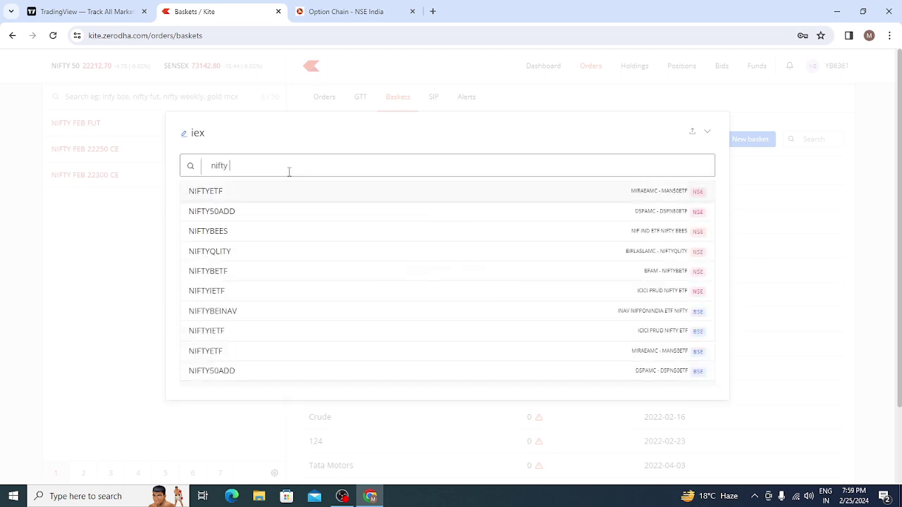
type("22250 ce")
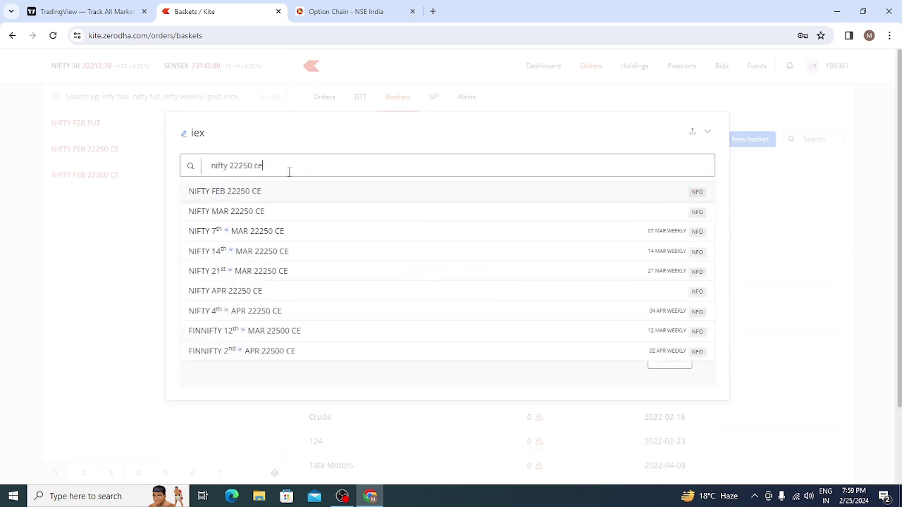
left_click(245, 214)
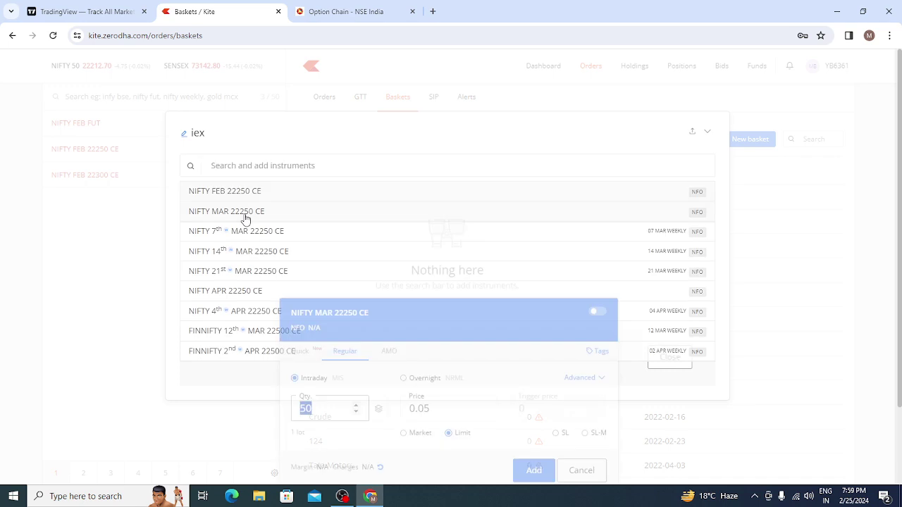
left_click(529, 467)
- Add a sell order for NIFTY MAR 22500 CE, intraday, quantity 50, limit price 303.25, and open the basket's payoff analysis
left_click(286, 171)
type("n")
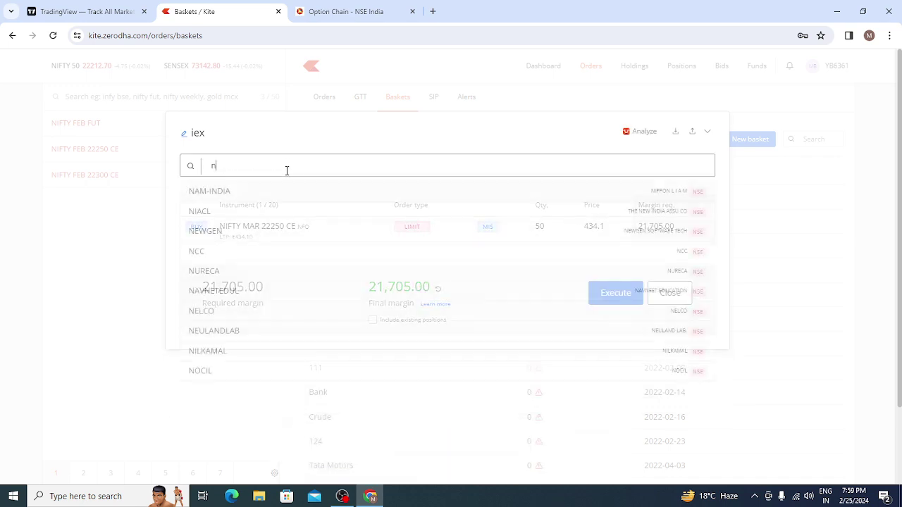
type("ifty 22500 ce")
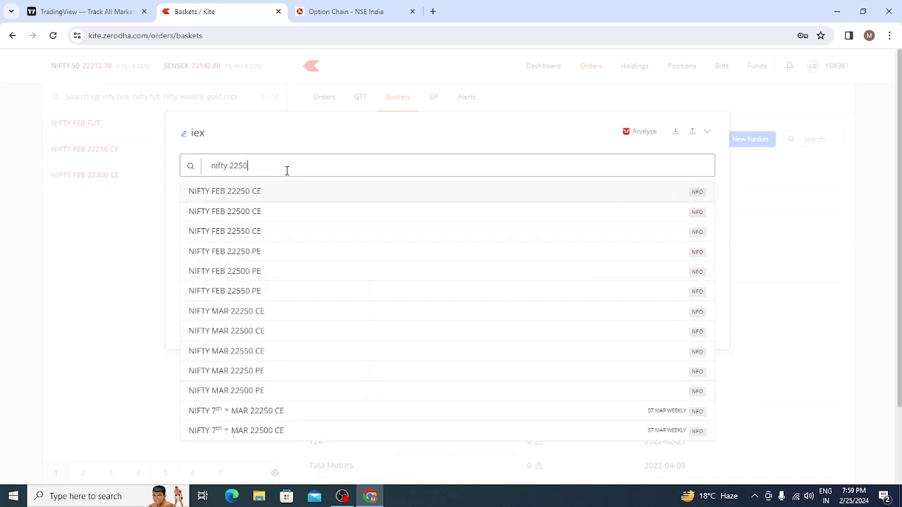
left_click(204, 212)
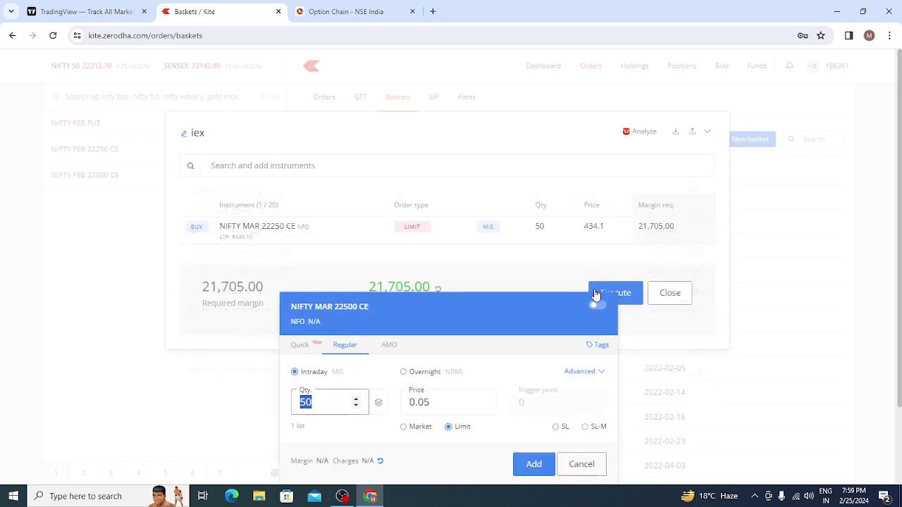
left_click(598, 307)
left_click(534, 465)
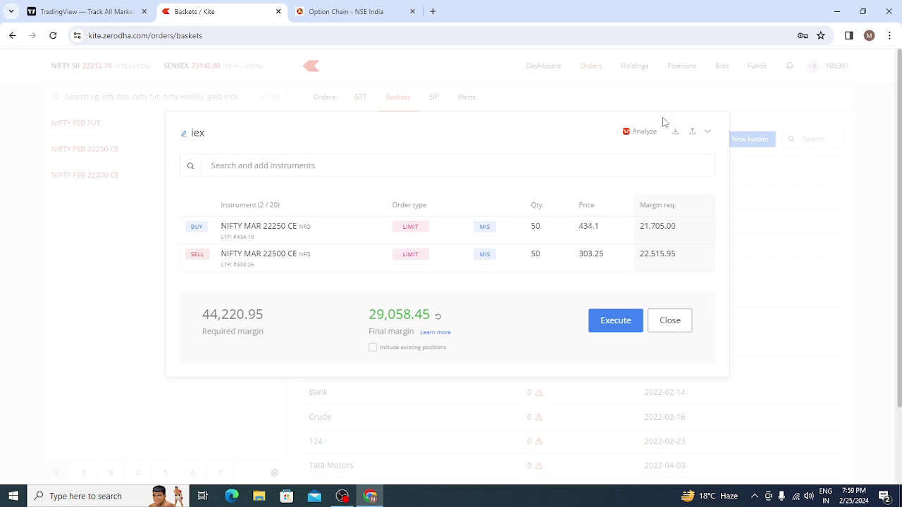
left_click(647, 131)
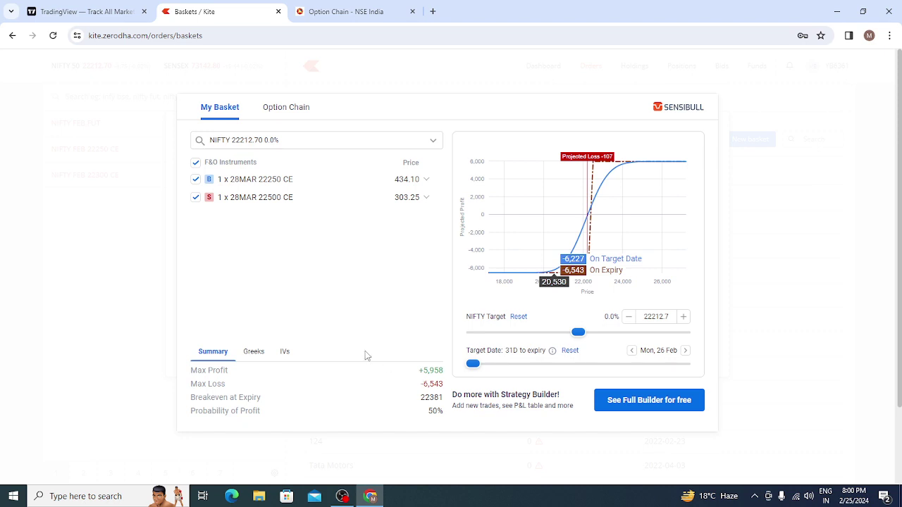
- Switch to the NSE option chain, examine the 28-Mar-2024 Nifty call prices around the 22,250 to 22,600 strikes, and return to Kite
left_click(345, 12)
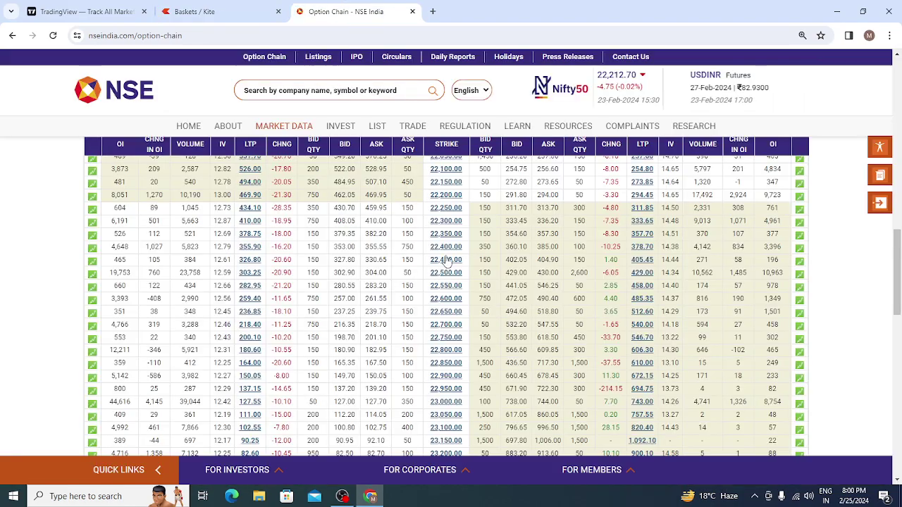
scroll(318, 274, "up", 10)
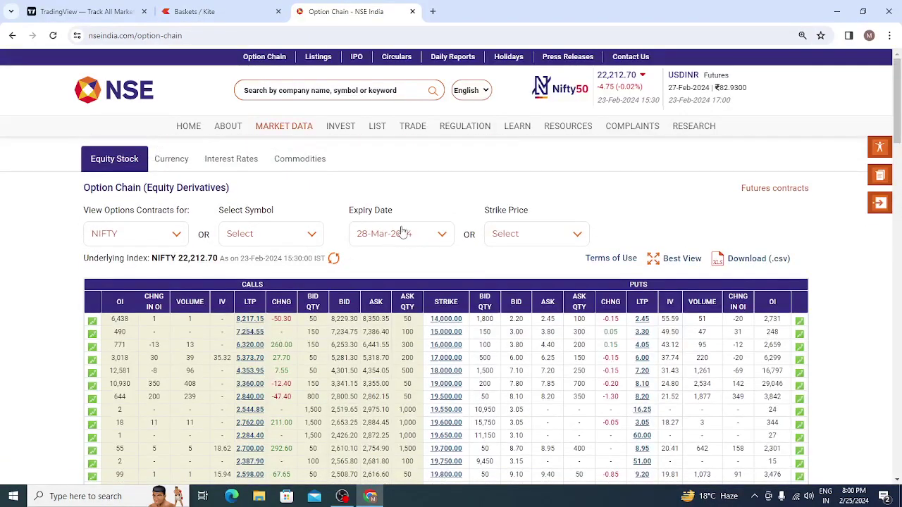
scroll(340, 298, "down", 10)
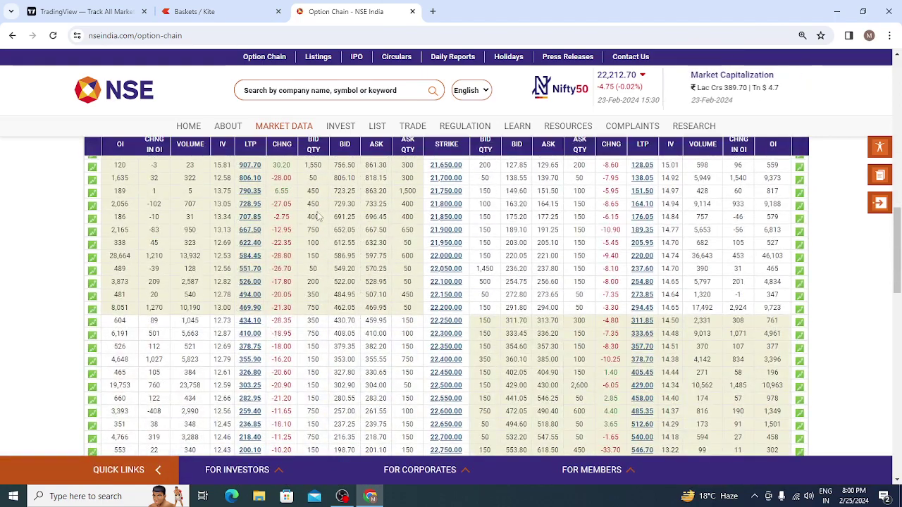
scroll(302, 296, "down", 2)
scroll(302, 296, "up", 2)
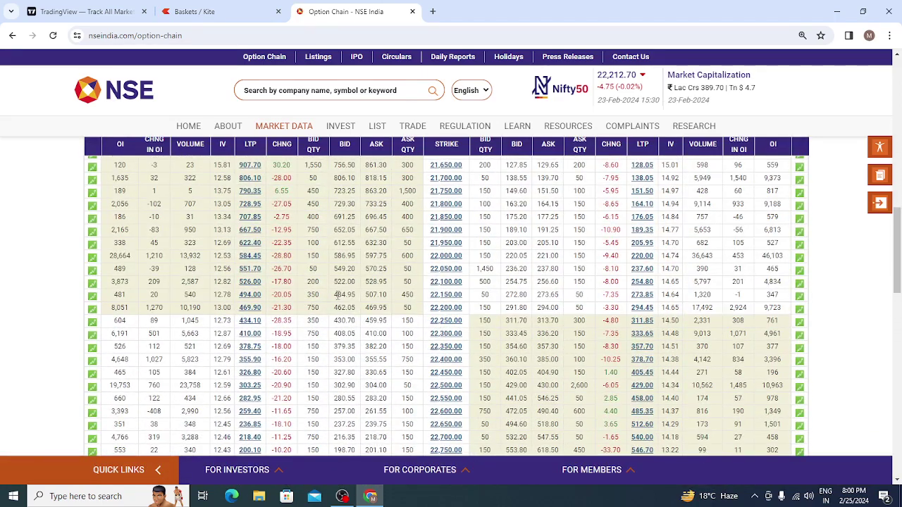
scroll(423, 279, "down", 1)
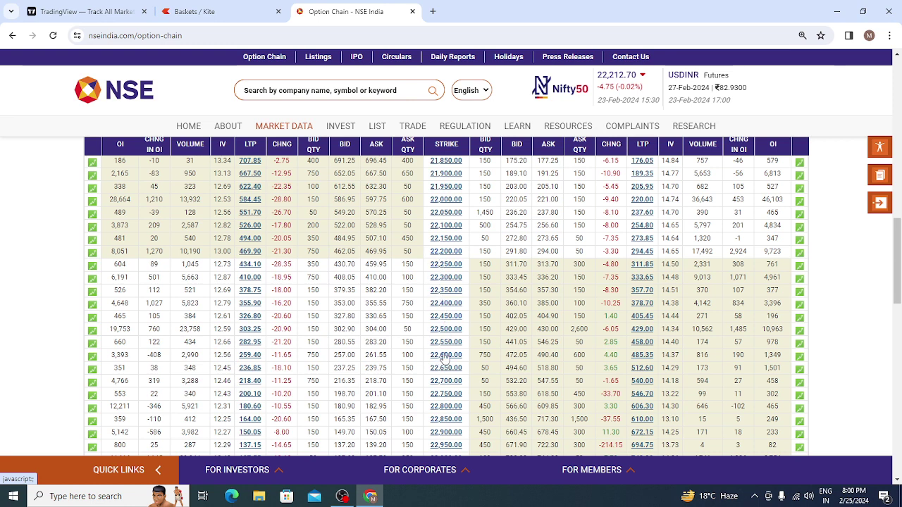
left_click(243, 7)
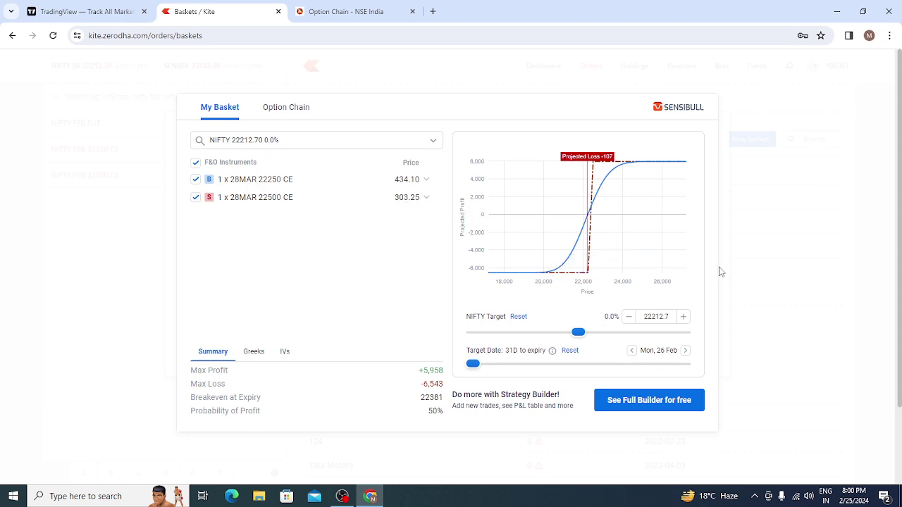
- Open Calculator, compute 434 - 303 for the spread's net premium, and place its window beside the payoff chart
left_click(100, 501)
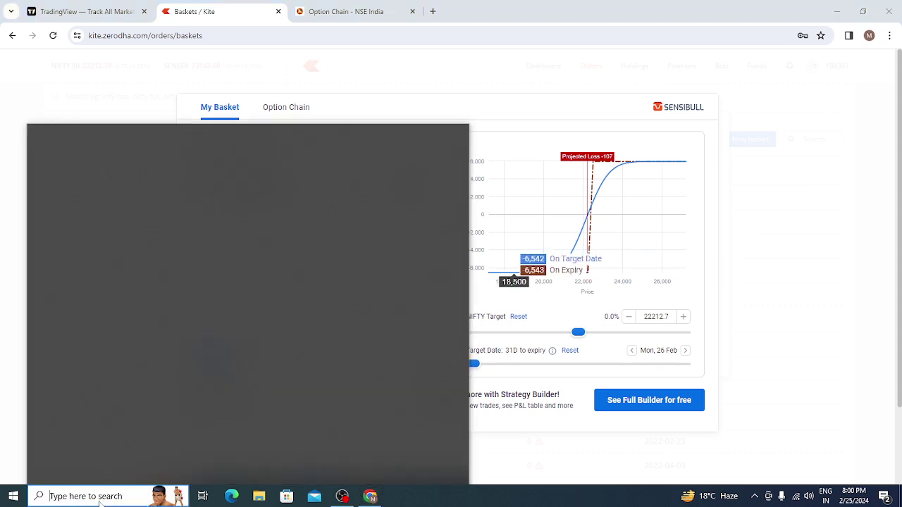
type("ca")
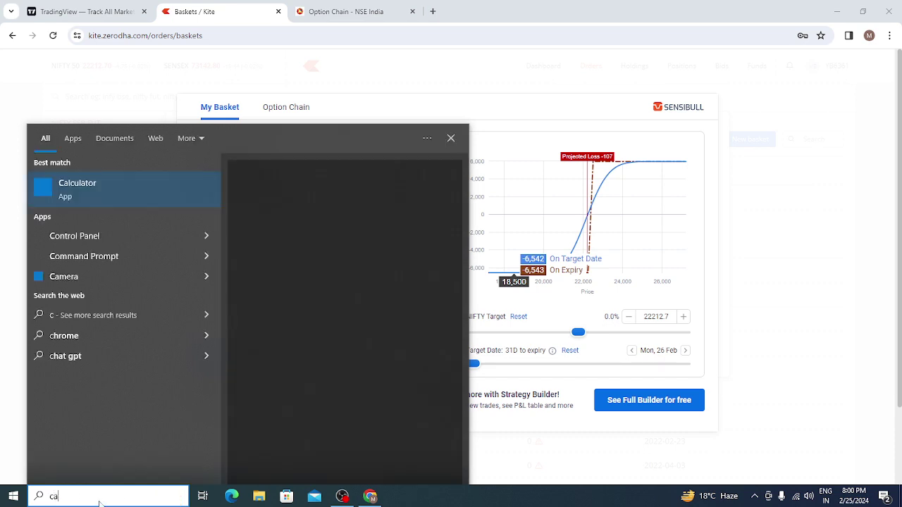
type("lculator")
key("Return")
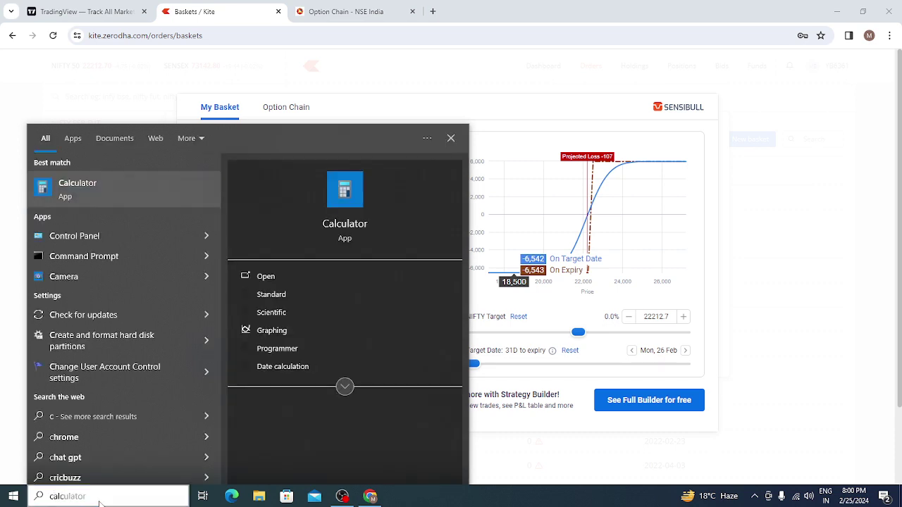
type("4")
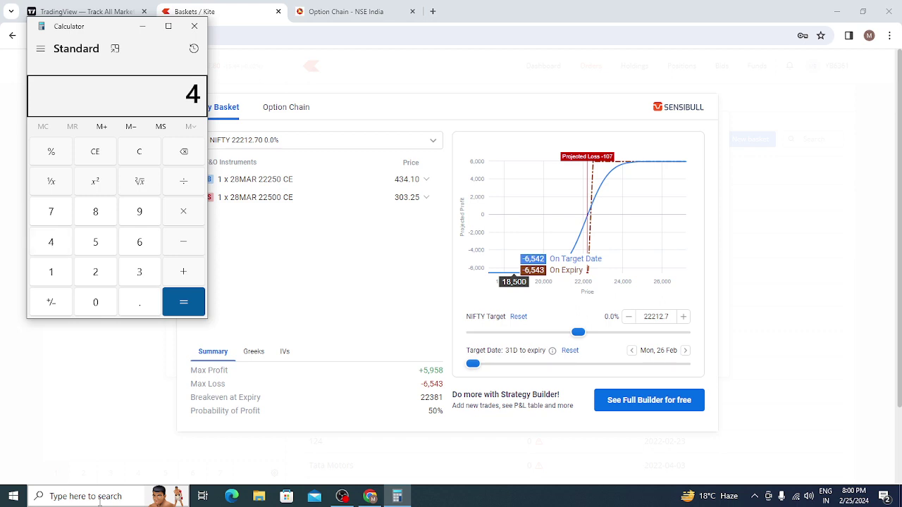
type("34 - 303")
key("Return")
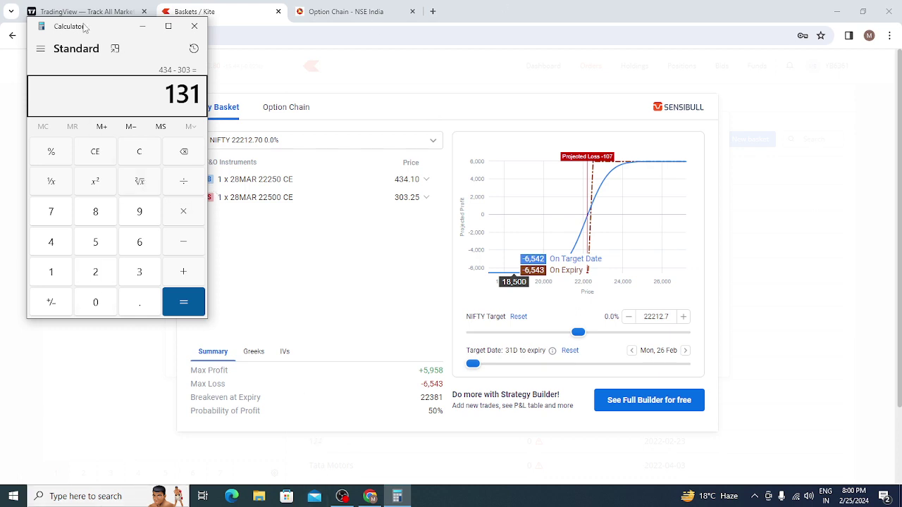
left_click_drag(107, 33, 801, 125)
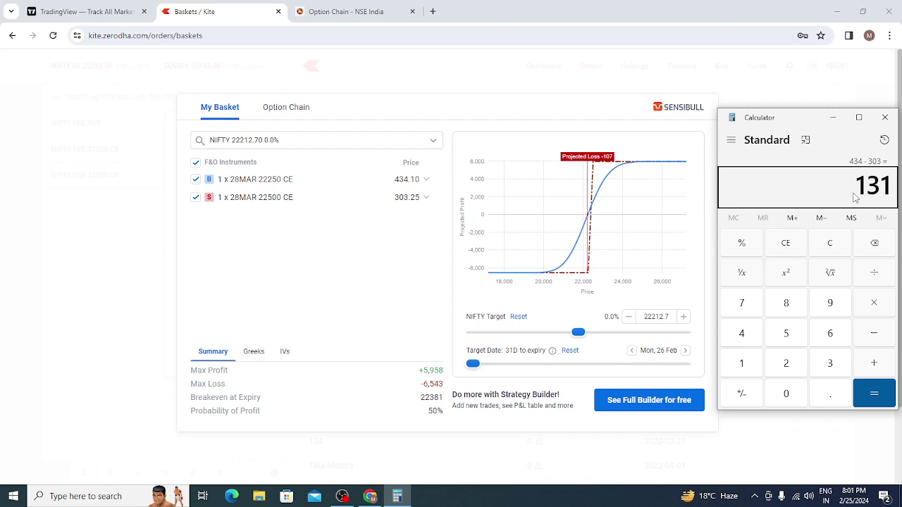
- Recheck the NSE option chain, return to the payoff analysis, and multiply the net premium in Calculator by the lot size of 50
left_click(345, 11)
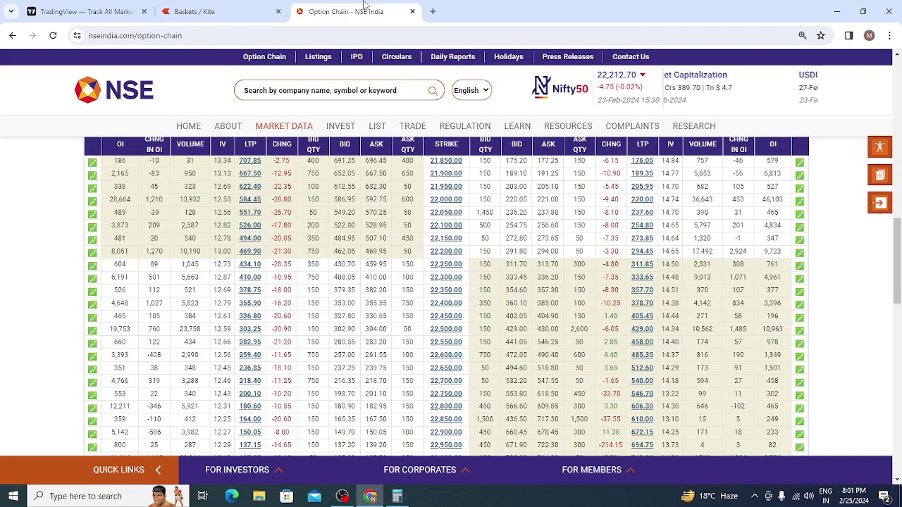
left_click(203, 12)
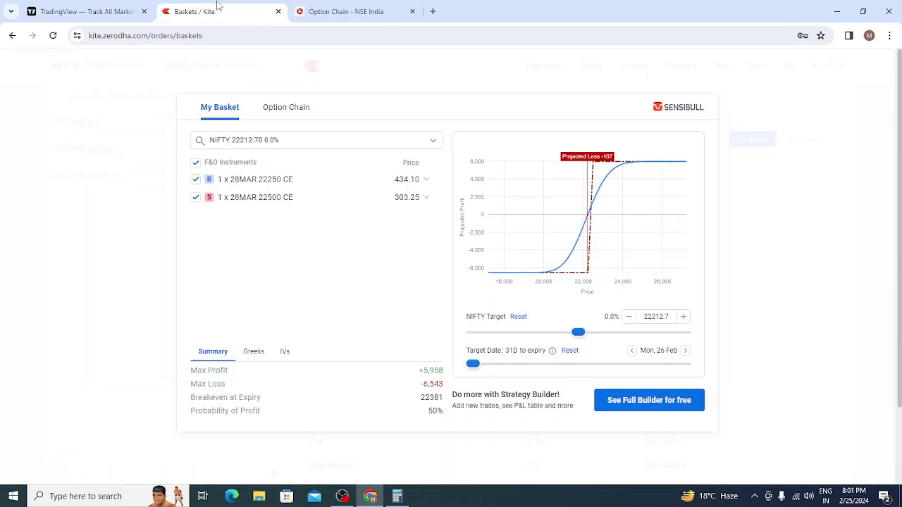
left_click(340, 12)
left_click(215, 10)
left_click(398, 497)
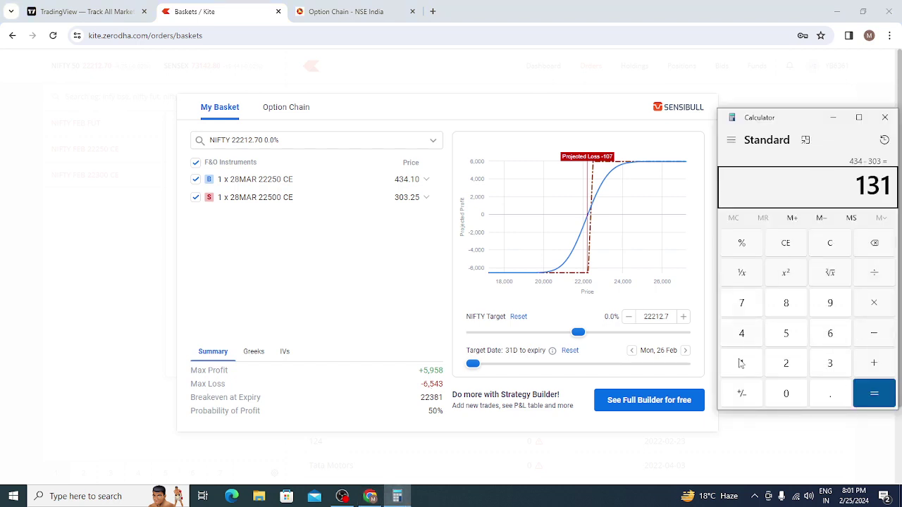
left_click(874, 303)
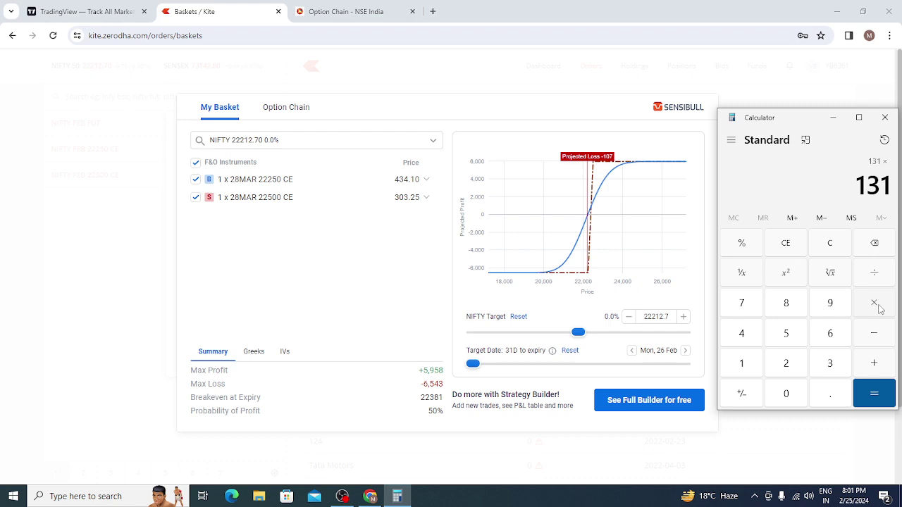
type("50")
key("Return")
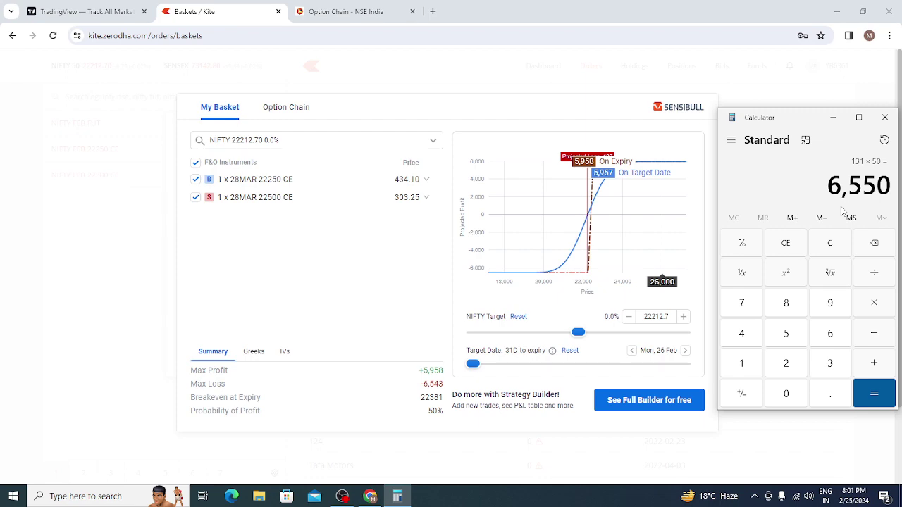
- Review the option chain again, clear Calculator, and recompute 434 - 303 beside the Kite payoff analysis
left_click(328, 8)
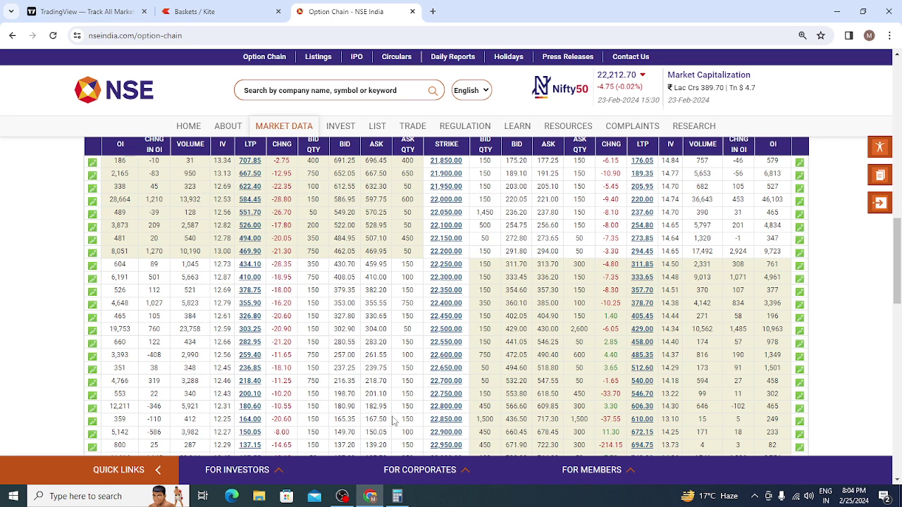
left_click(397, 496)
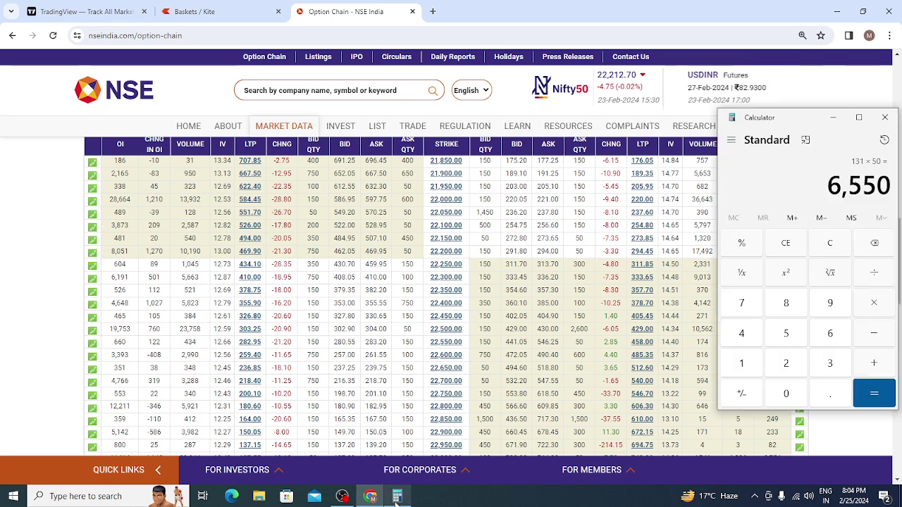
left_click(796, 249)
left_click(209, 10)
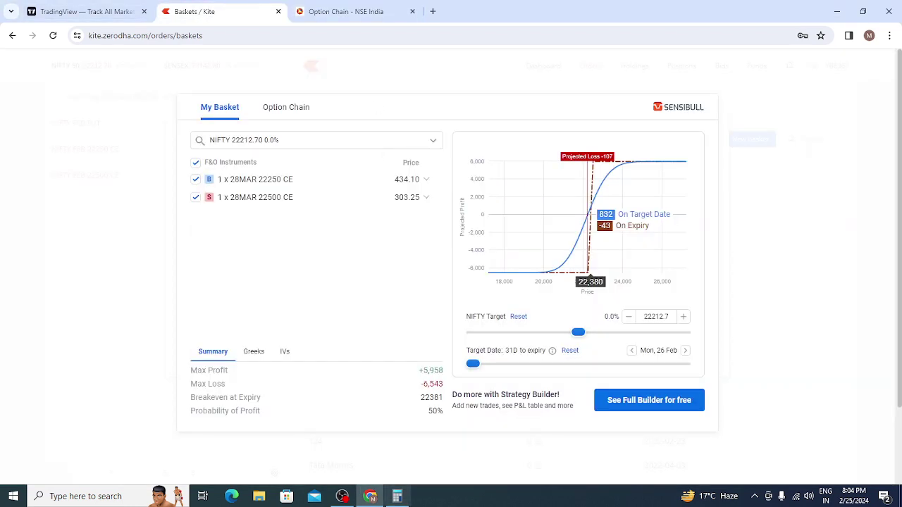
left_click(398, 496)
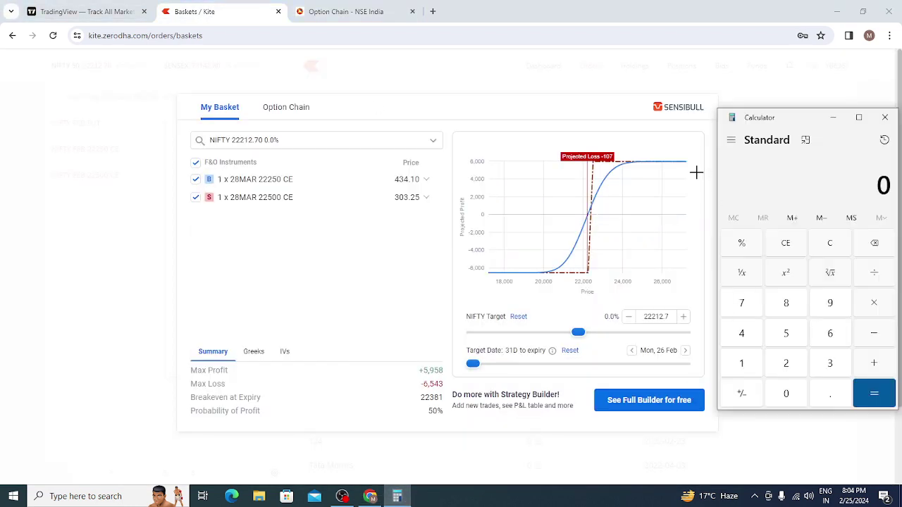
type("434")
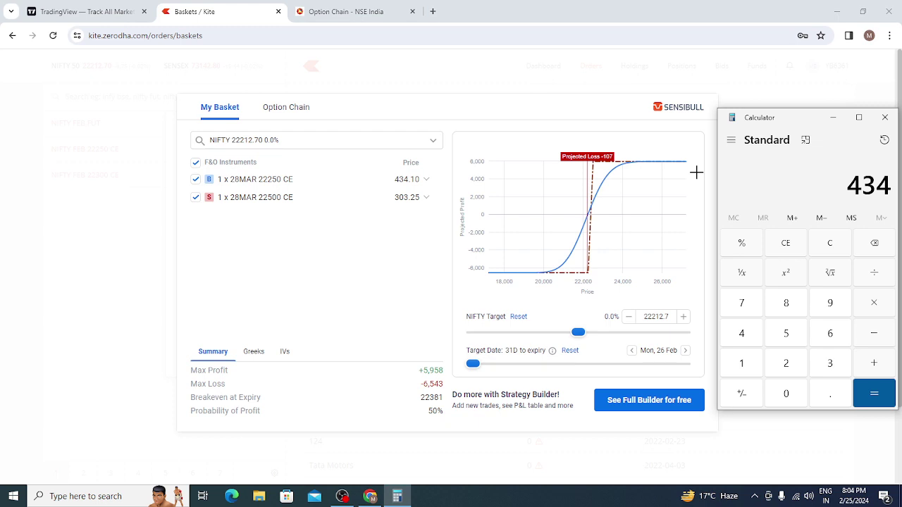
key("minus")
type("303")
key("Return")
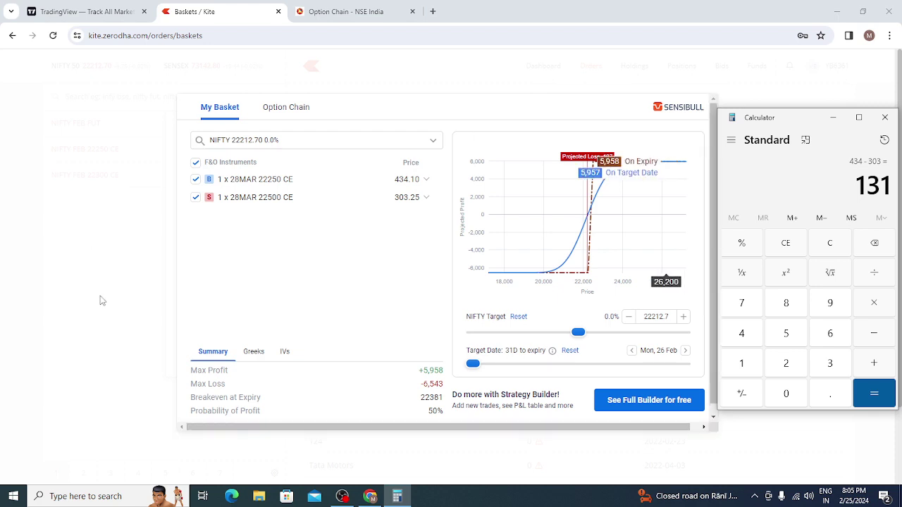
- Close Calculator and the payoff analysis, and delete the NIFTY MAR 22500 CE sell leg from the iex basket
left_click(885, 118)
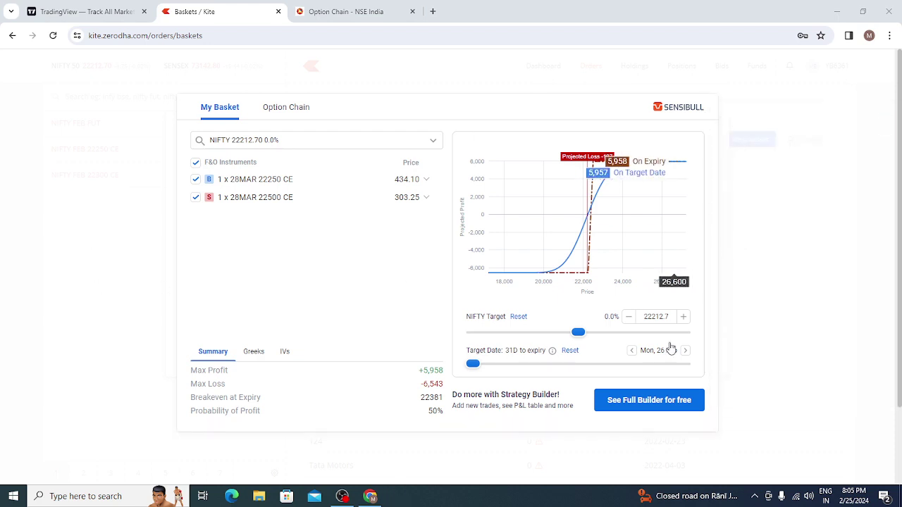
left_click(771, 318)
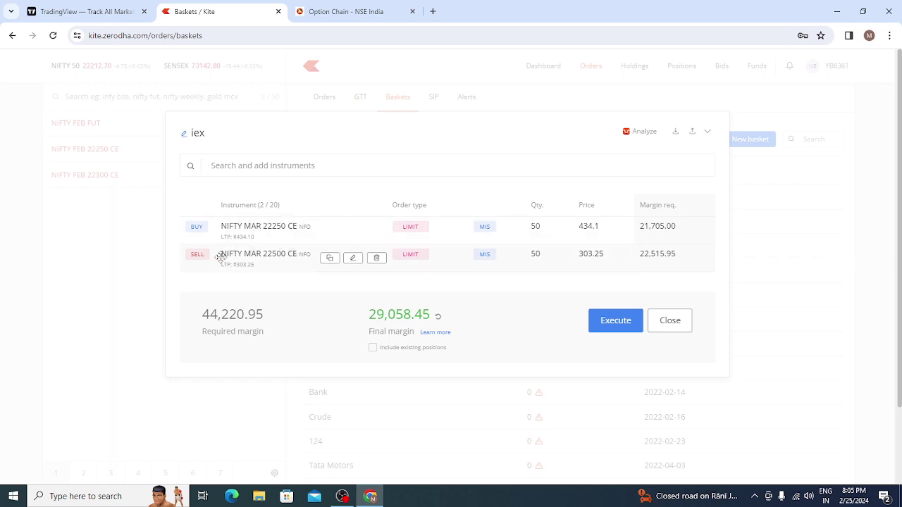
left_click(376, 258)
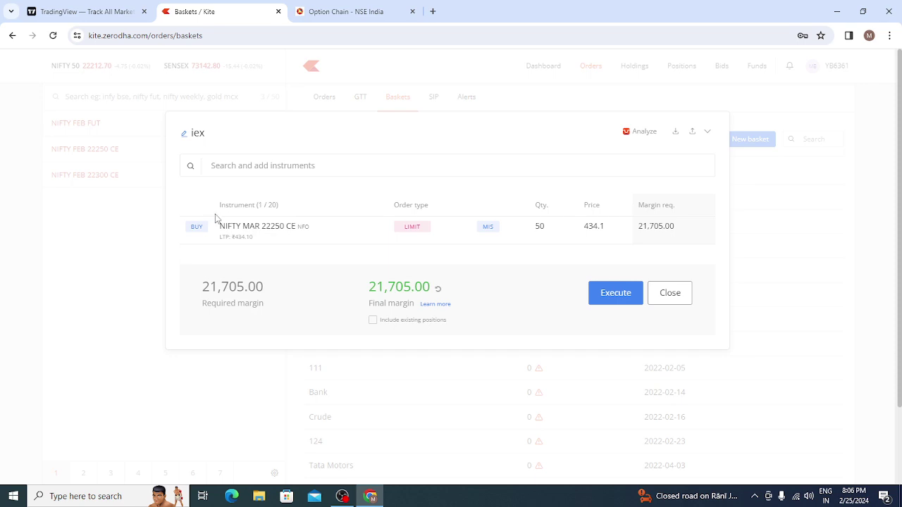
- Add a buy leg for NIFTY MAR 22250 PE, quantity 50 at limit 311.85, to the iex basket
left_click(272, 155)
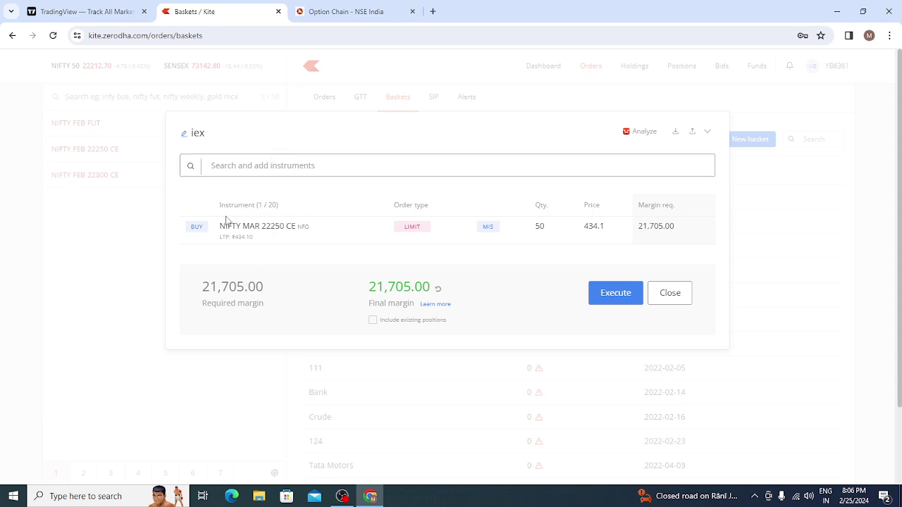
type("niu")
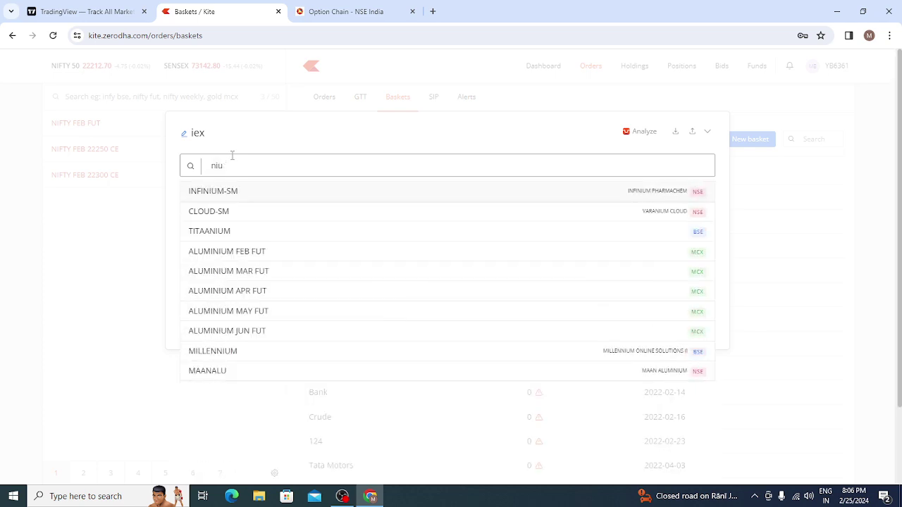
key("BackSpace")
type("fty ")
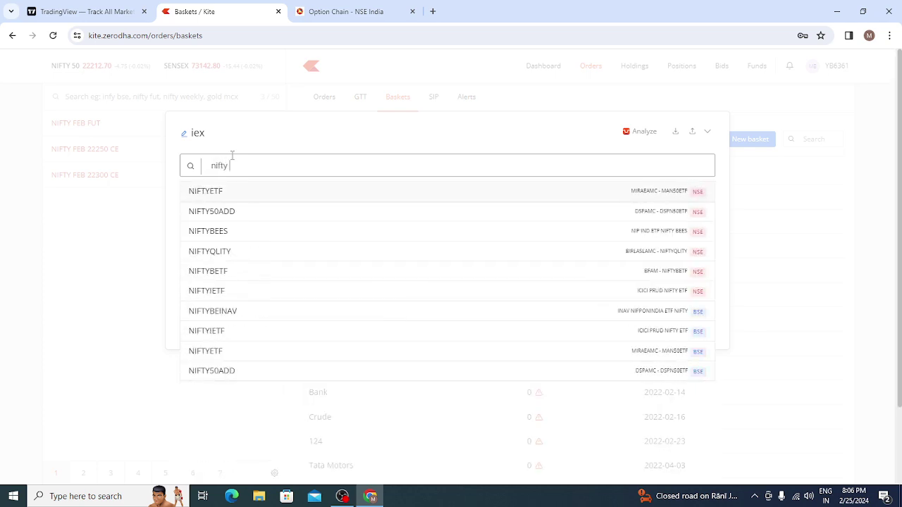
type("22250 pe")
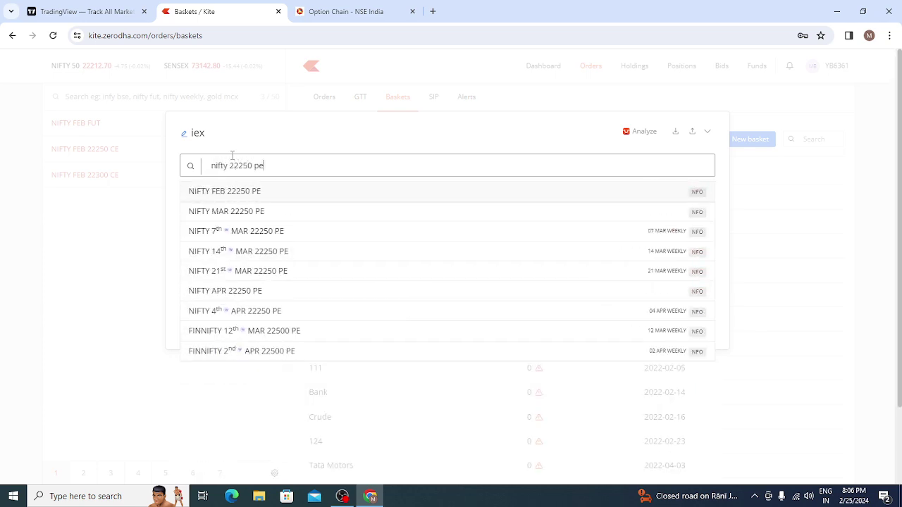
left_click(231, 210)
left_click(533, 464)
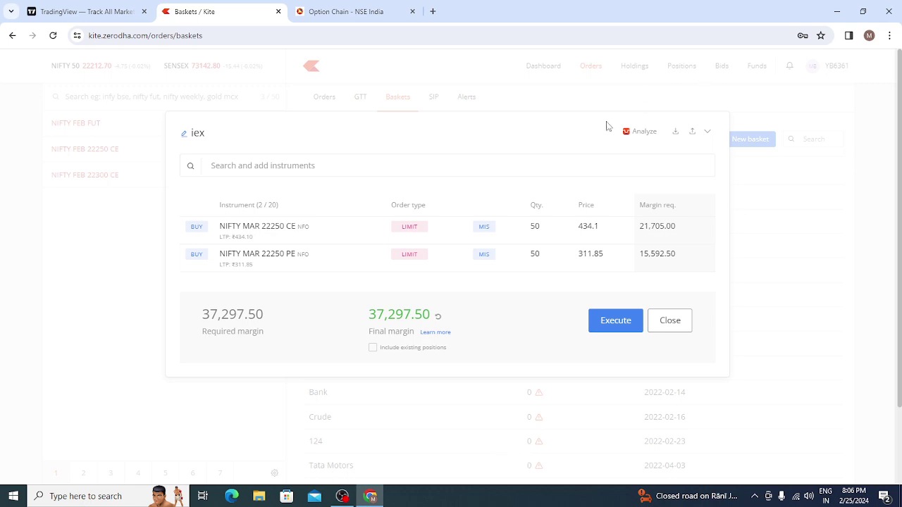
- Review the call-and-put basket's payoff analysis alongside the NSE option chain, then close the analysis and the basket
left_click(636, 130)
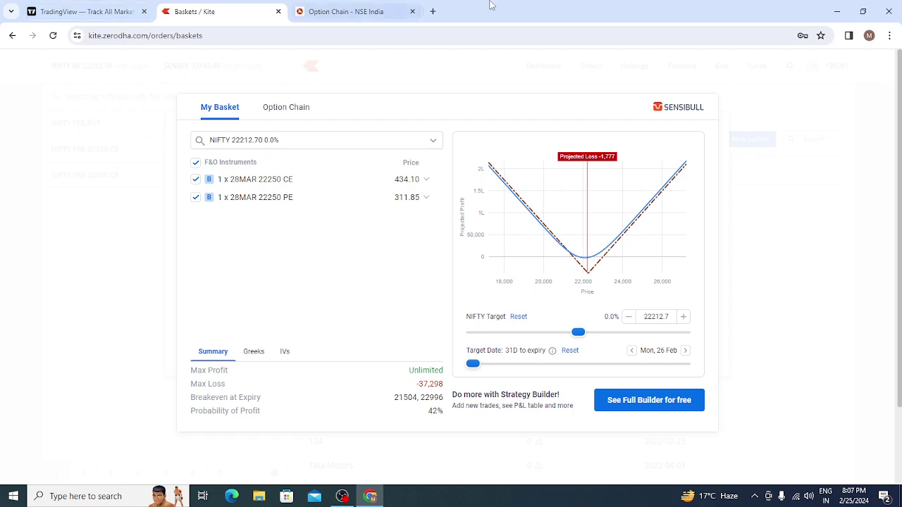
left_click(413, 16)
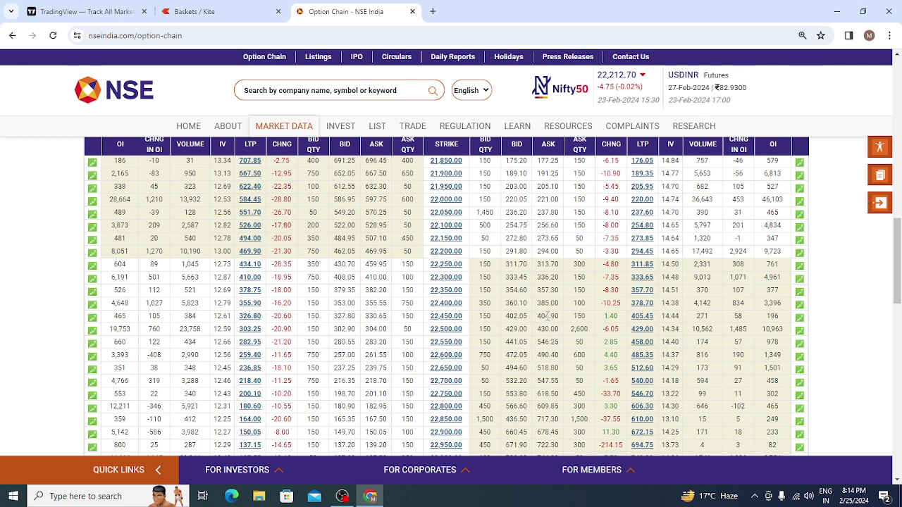
key("ctrl+shift+Tab")
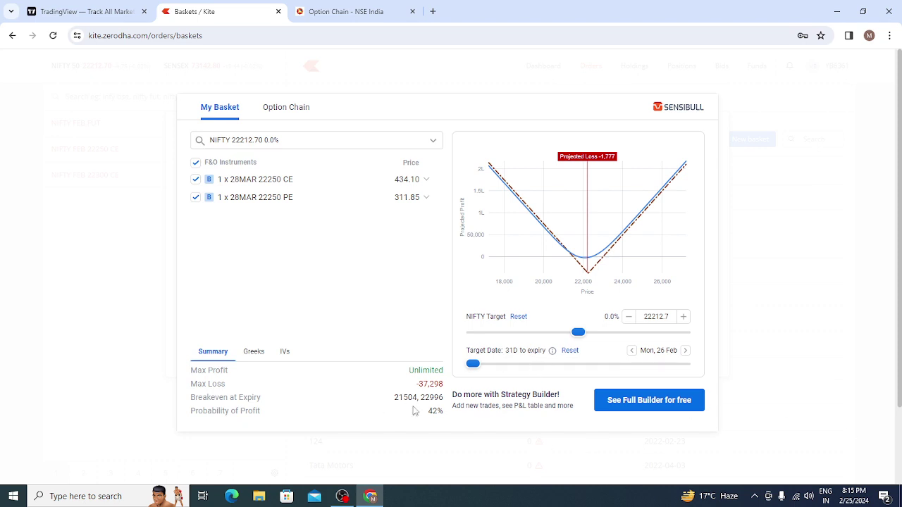
left_click(816, 343)
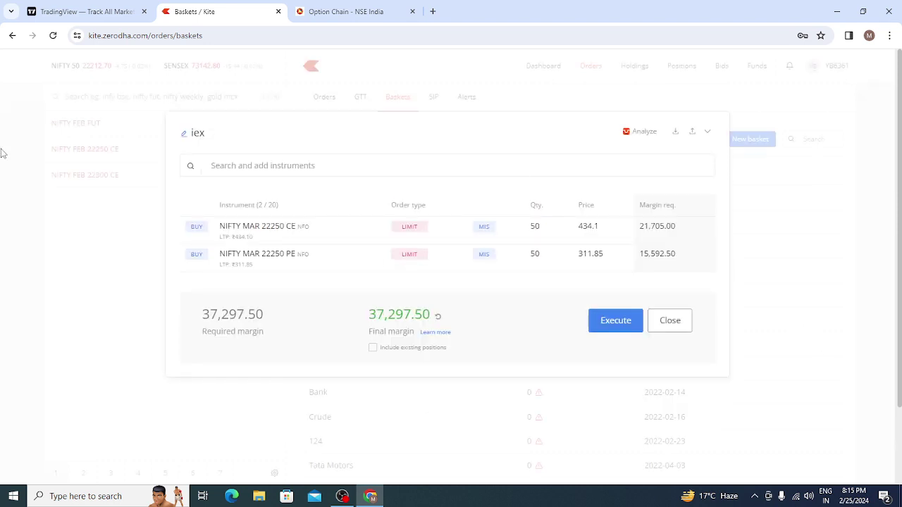
left_click(670, 321)
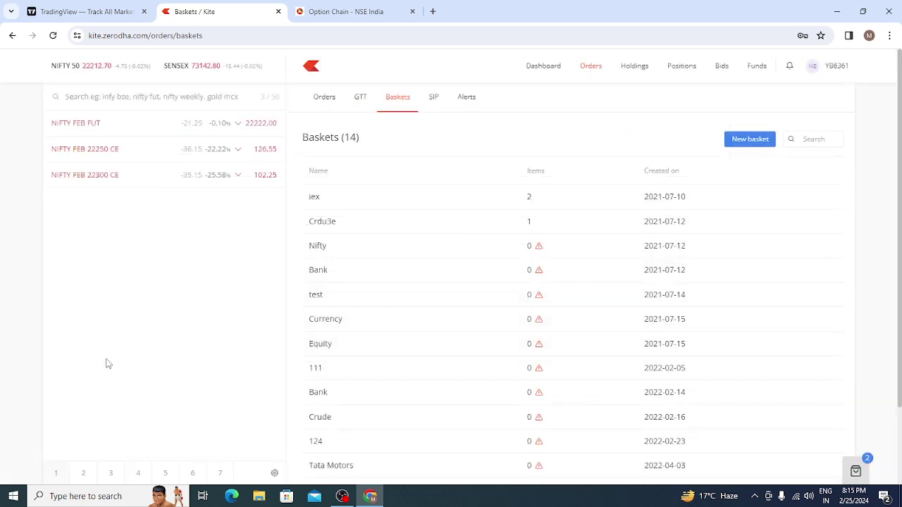
- Remove NIFTY FEB FUT, NIFTY FEB 22250 CE and NIFTY FEB 22300 CE from the watchlist
mouse_move(91, 117)
left_click(239, 122)
left_click(240, 123)
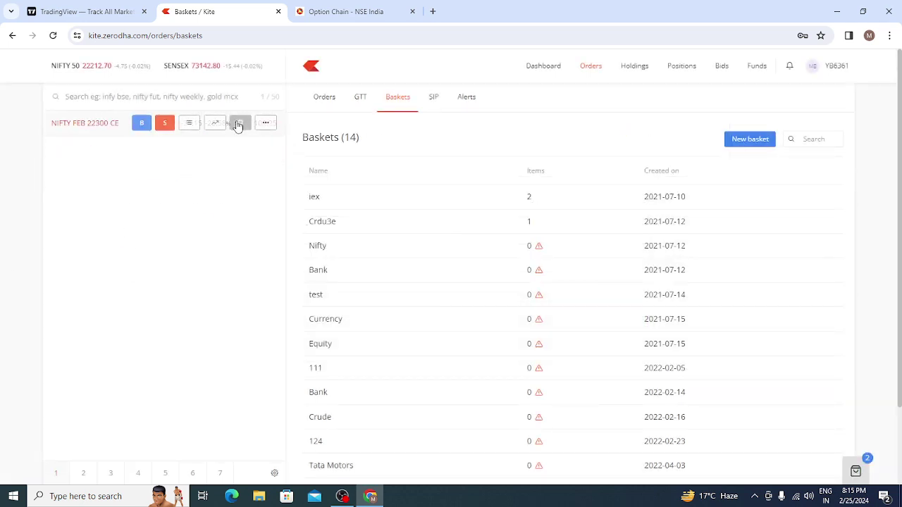
left_click(240, 123)
- Search for Nifty futures and add NIFTY MAR FUT to the empty watchlist
left_click(153, 90)
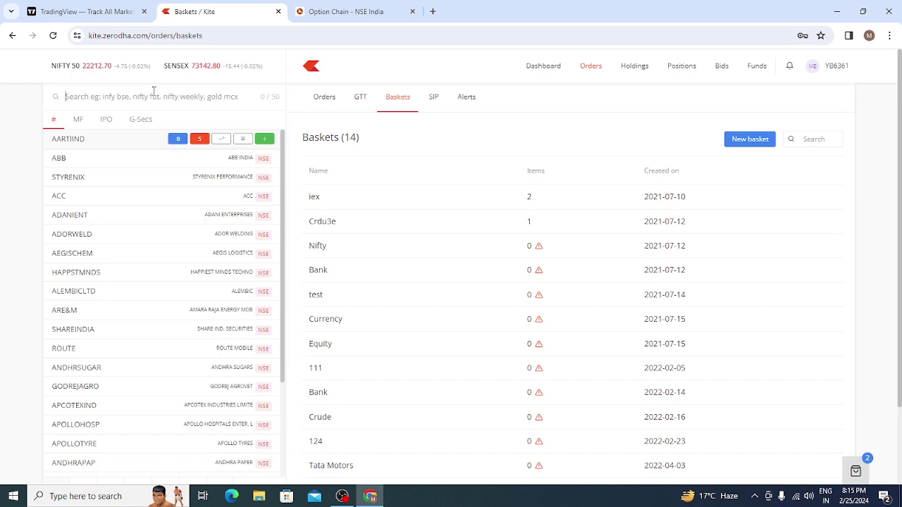
type("nifty fut")
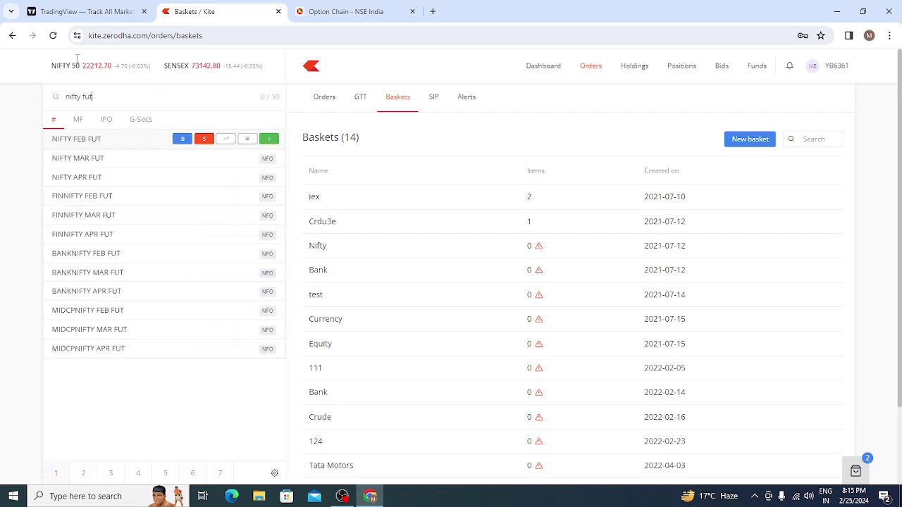
left_click(268, 158)
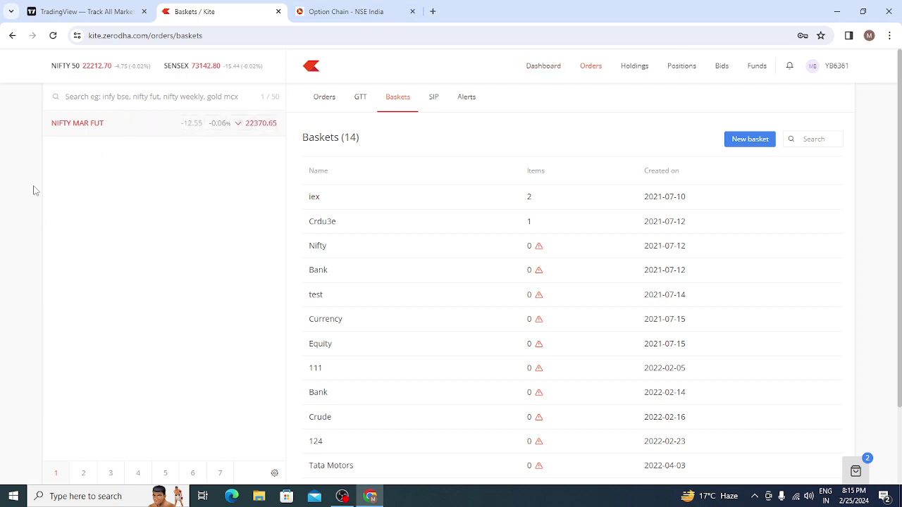
left_click(117, 93)
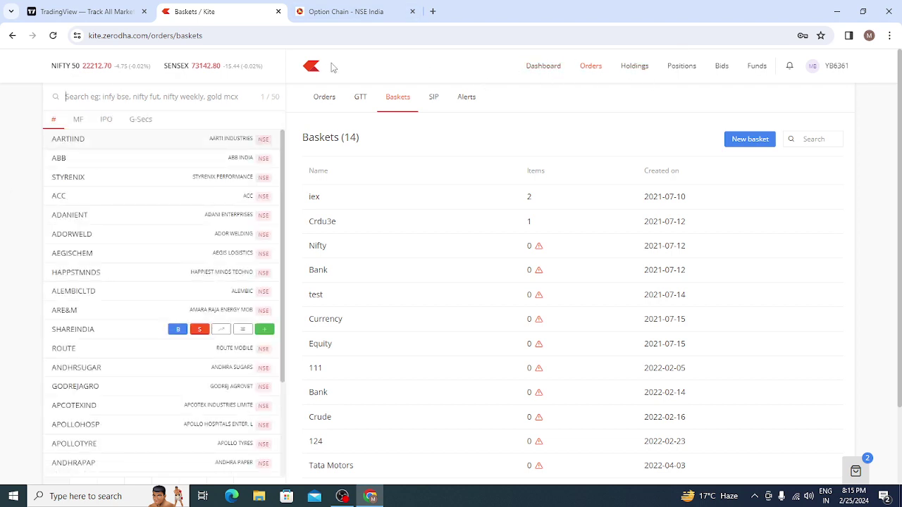
key("Escape")
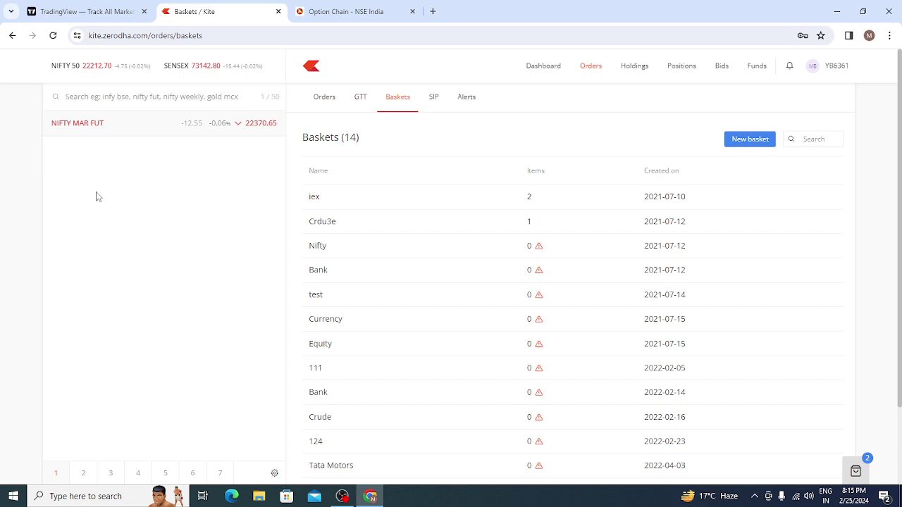
- Search for the Nifty 22250 call and add NIFTY MAR 22250 CE to the watchlist
left_click(91, 95)
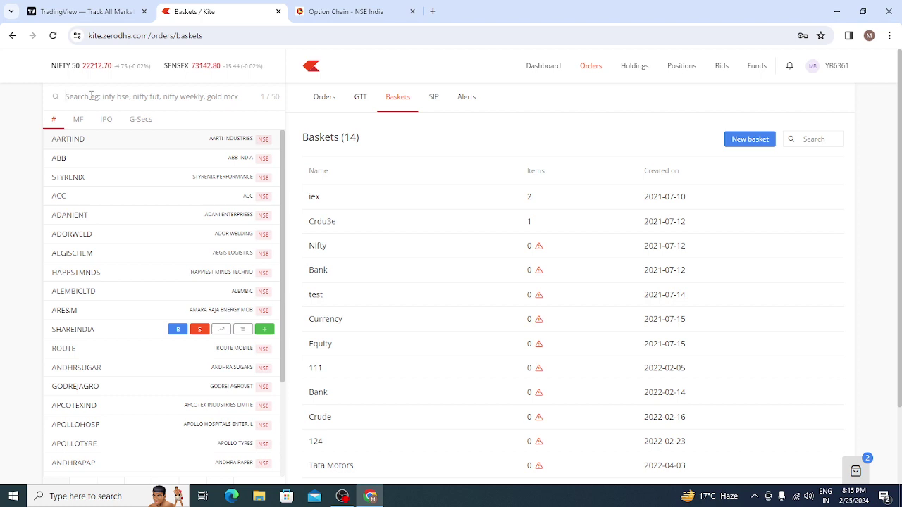
type("nif")
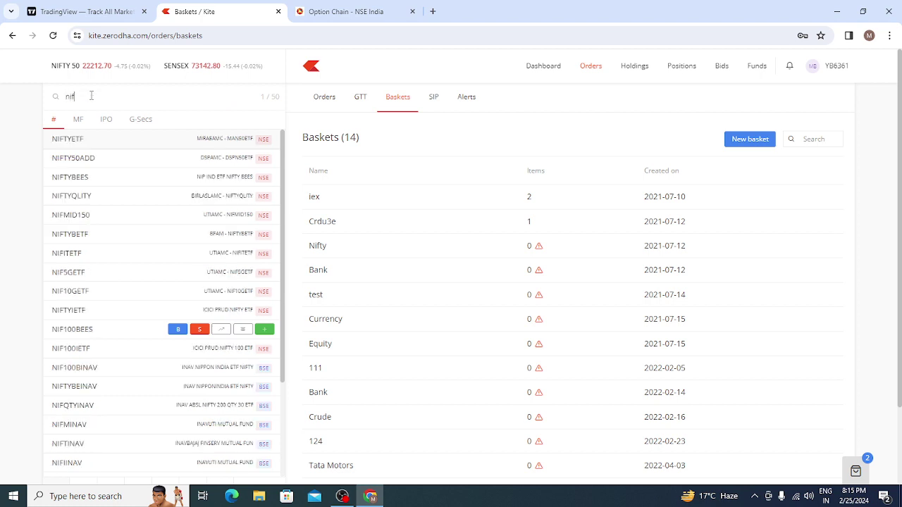
type("ty 22250 ce")
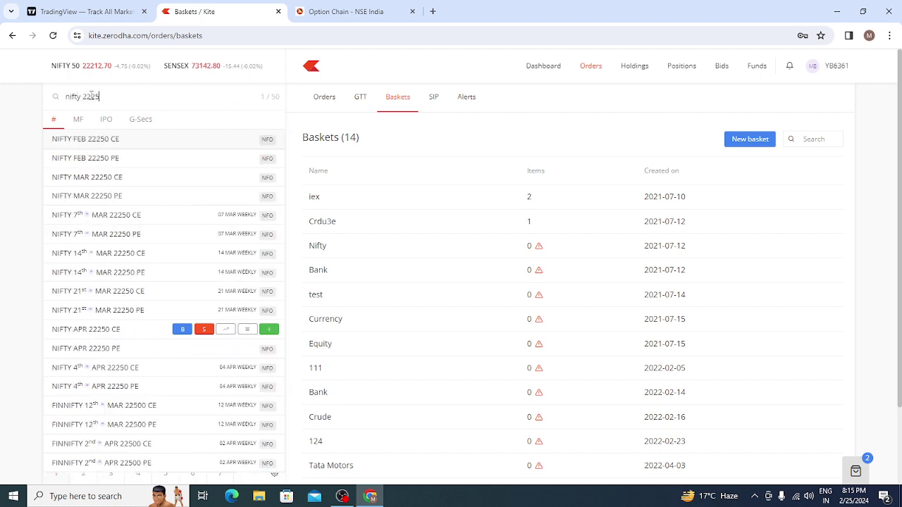
left_click(101, 157)
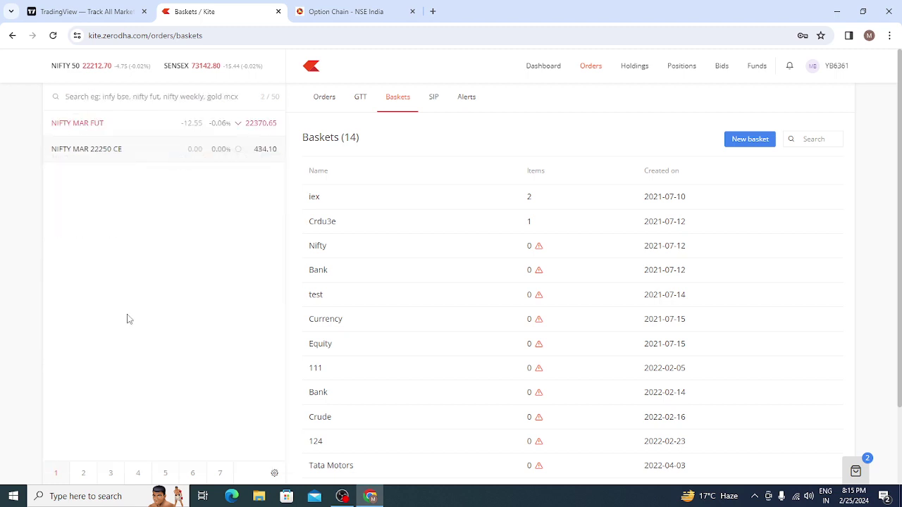
- Search for the Nifty 22500 call and add NIFTY MAR 22500 CE to the watchlist
left_click(100, 99)
type("nifty ")
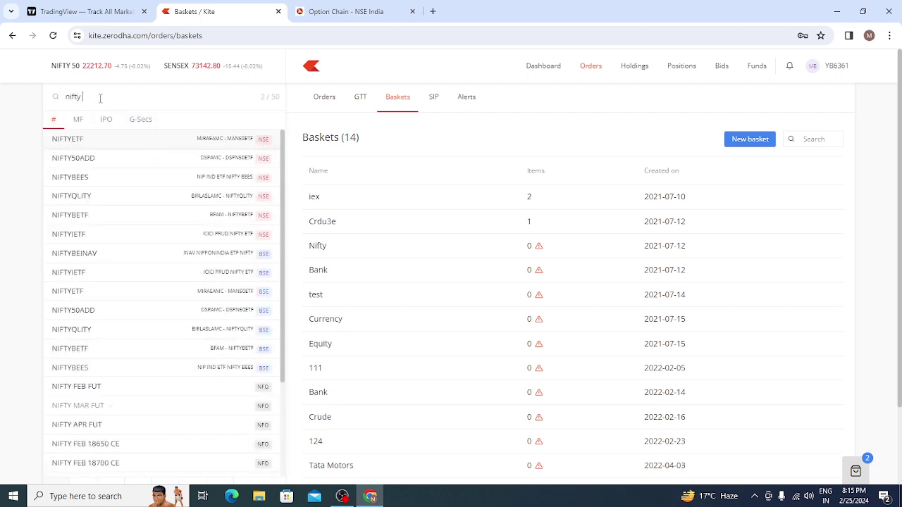
type("22500 ce")
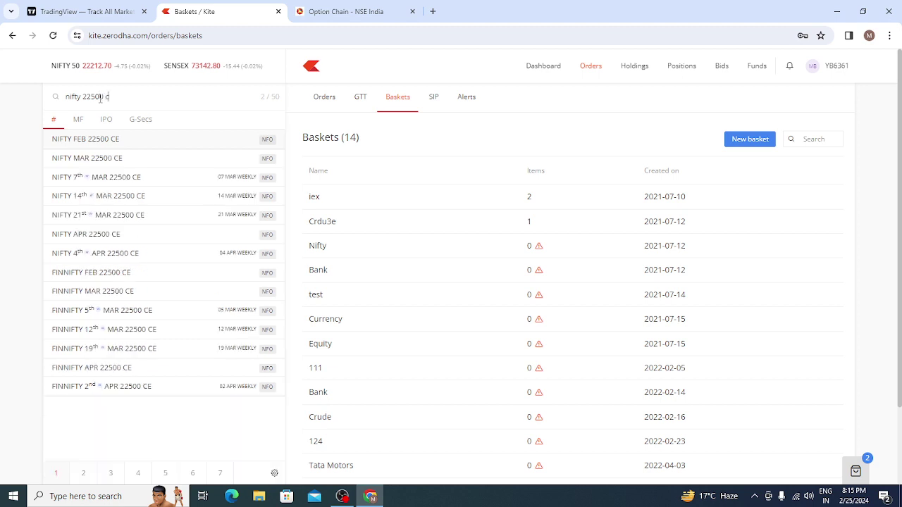
left_click(100, 158)
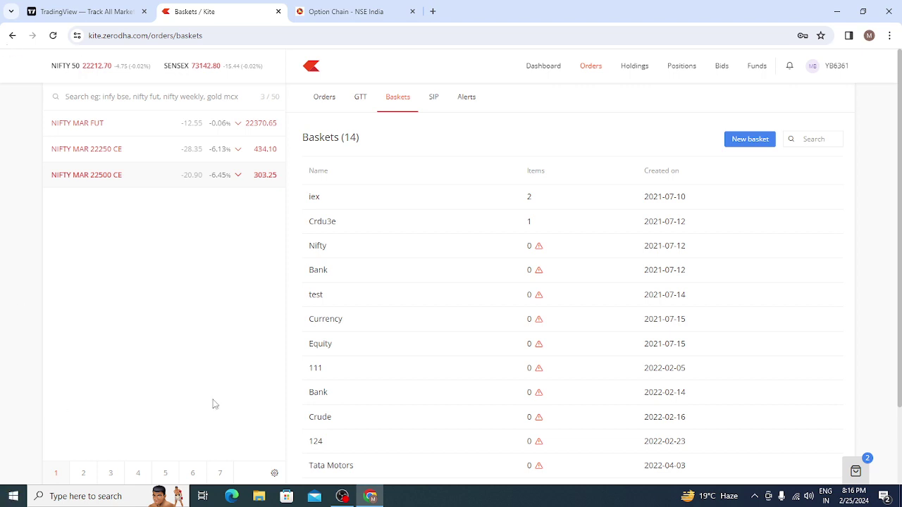
- Replace the iex basket's 22250 PE leg with a NIFTY MAR 22500 CE sell leg, quantity 50 at limit 303.25, and open the payoff analysis
left_click(317, 202)
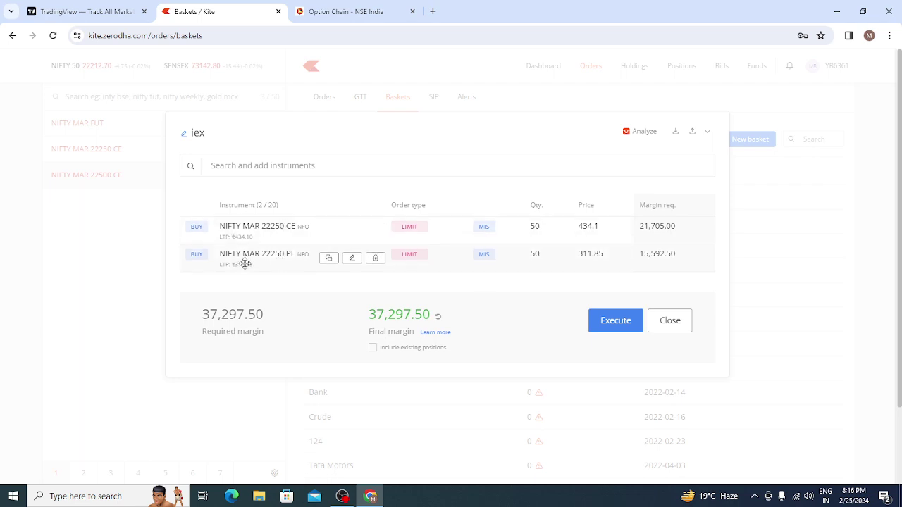
left_click(374, 259)
left_click(284, 162)
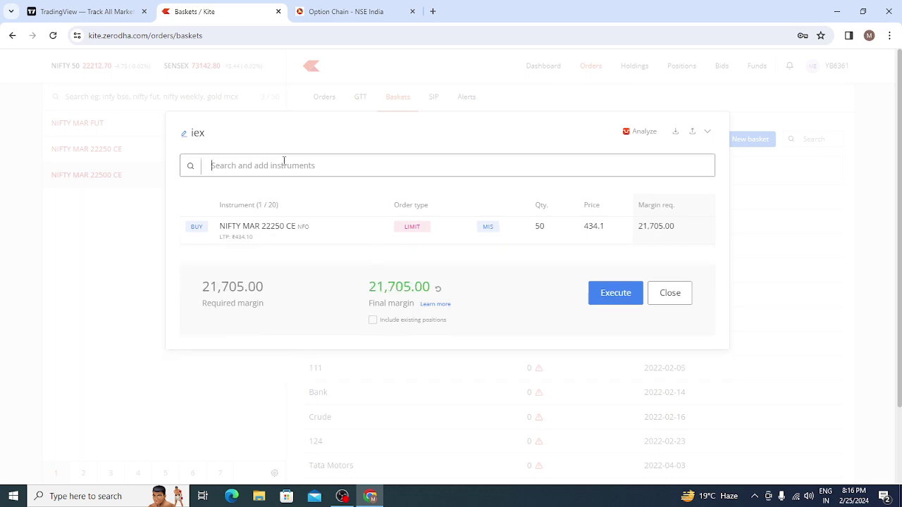
type("nifty 22")
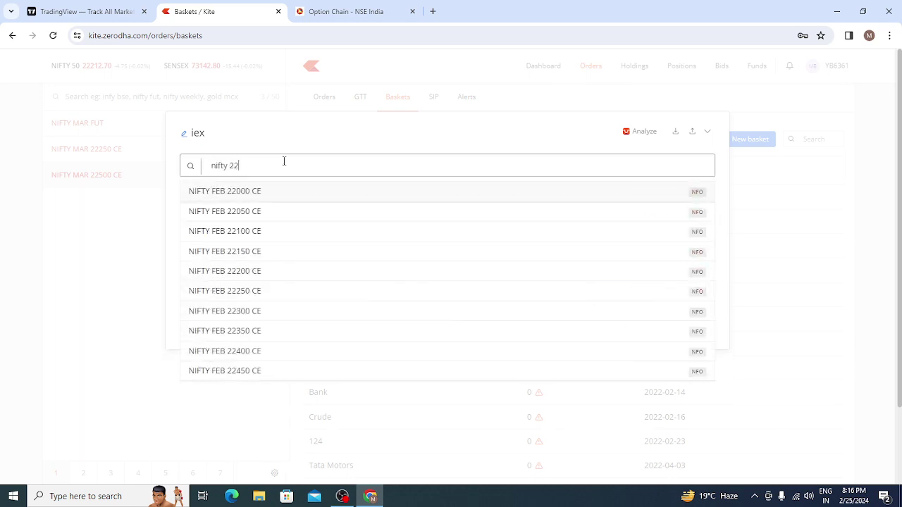
type("500 ce")
left_click(227, 210)
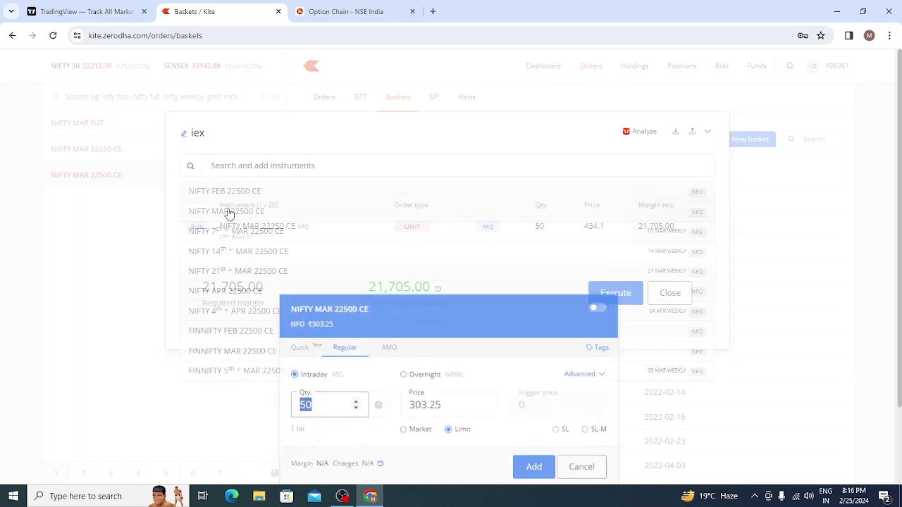
double_click(600, 305)
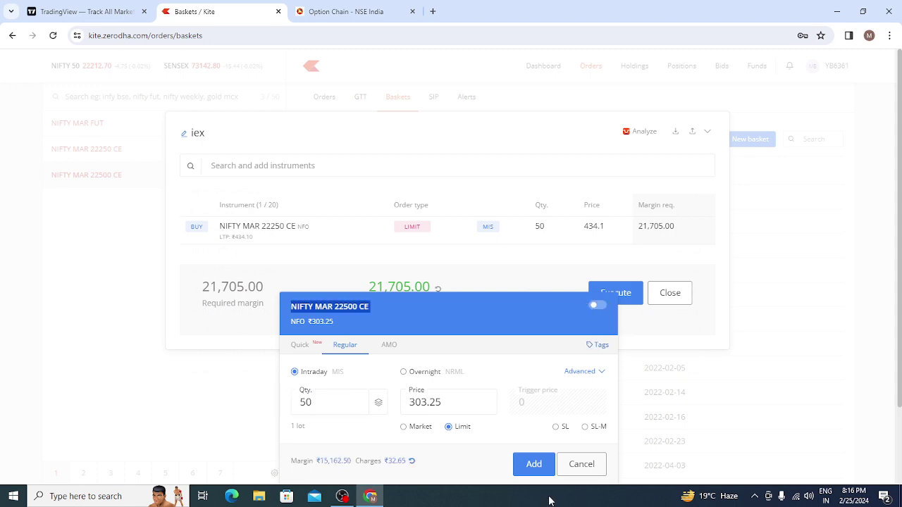
left_click(599, 305)
left_click(534, 464)
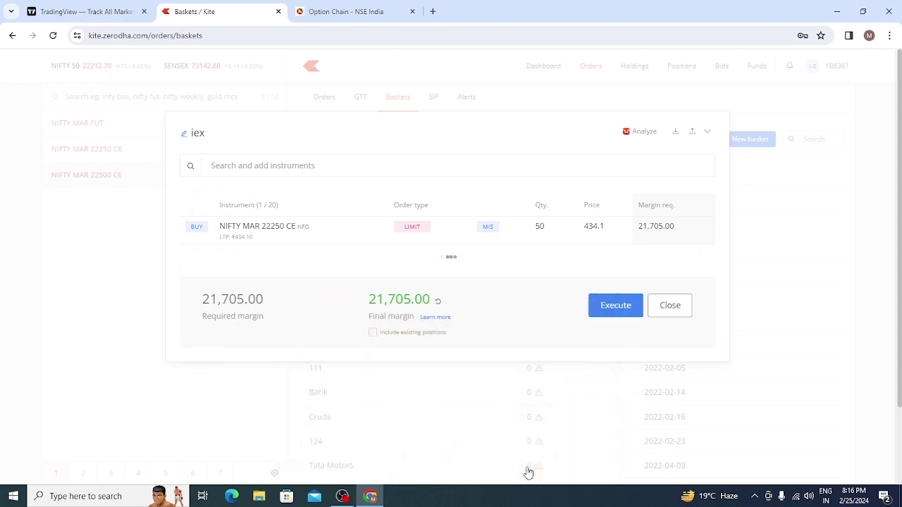
left_click(643, 135)
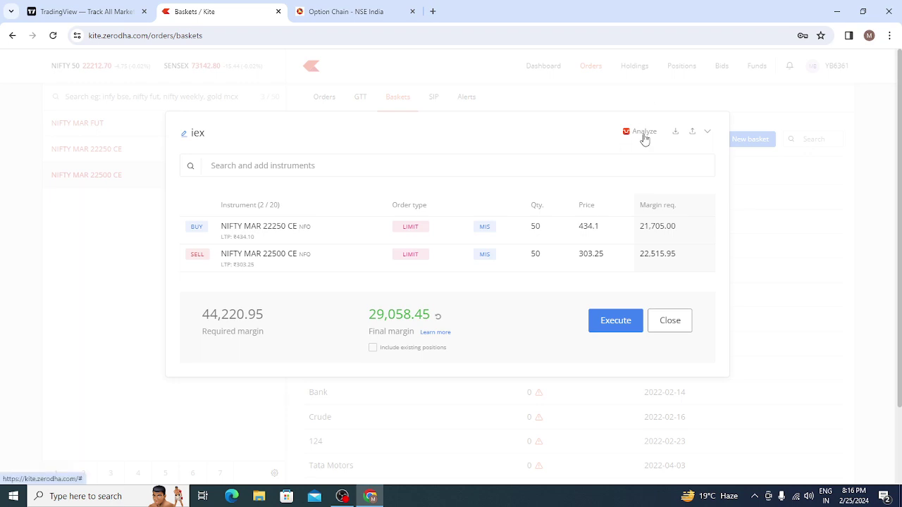